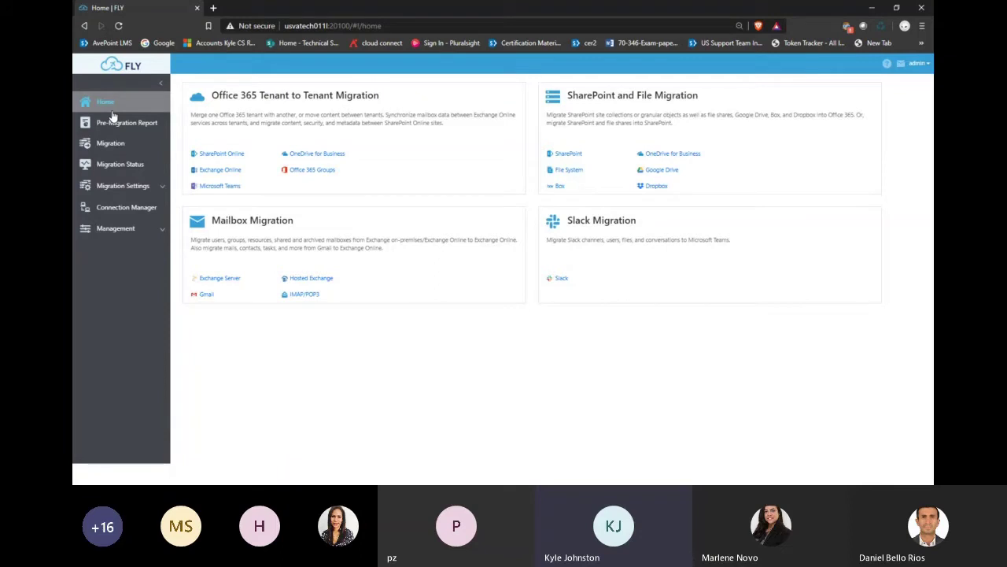
Open the License Manager to review the license details for each migration type.
left_click(128, 229)
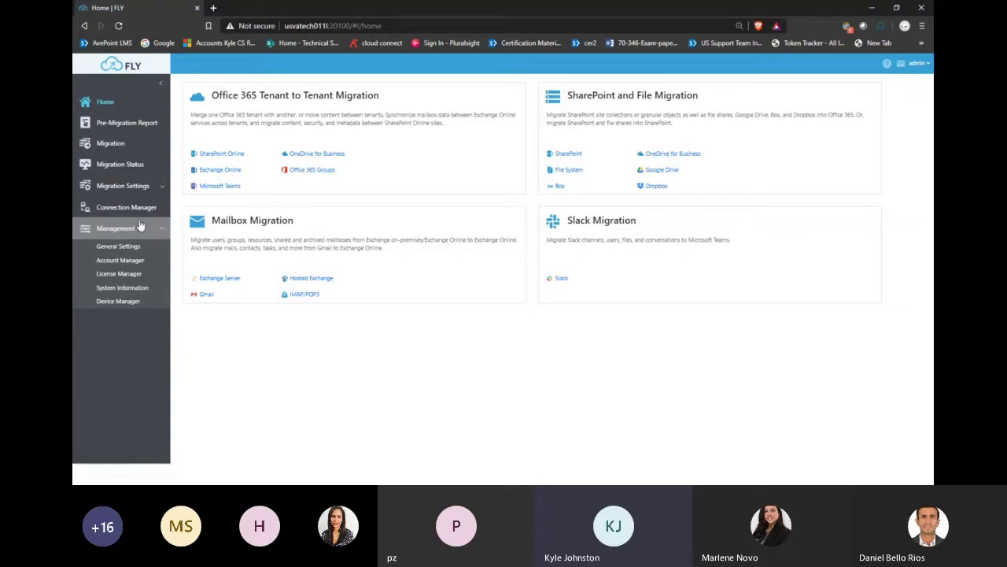
left_click(135, 276)
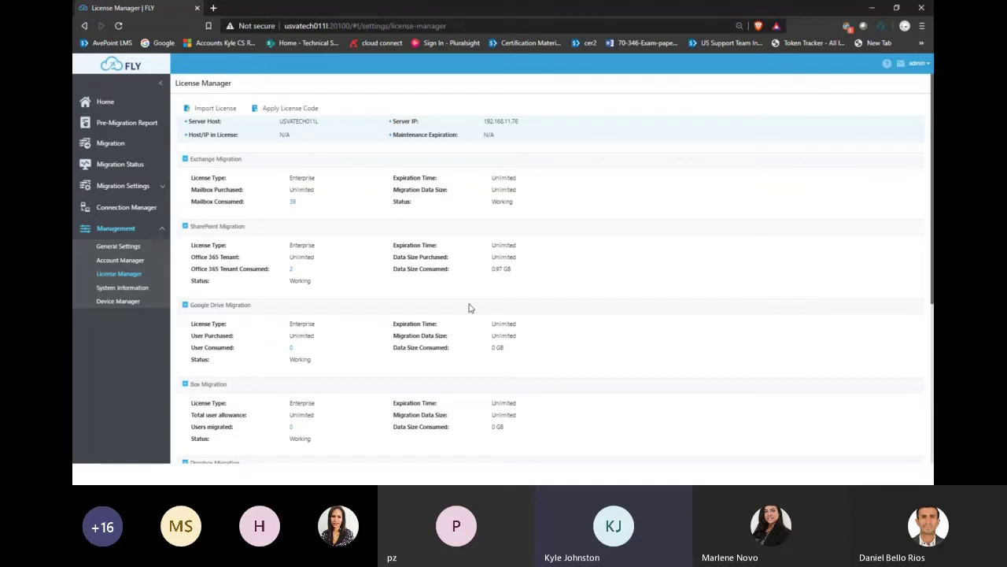
View the saved service accounts in the migration settings and look over the form for adding one, closing it without saving.
left_click(149, 192)
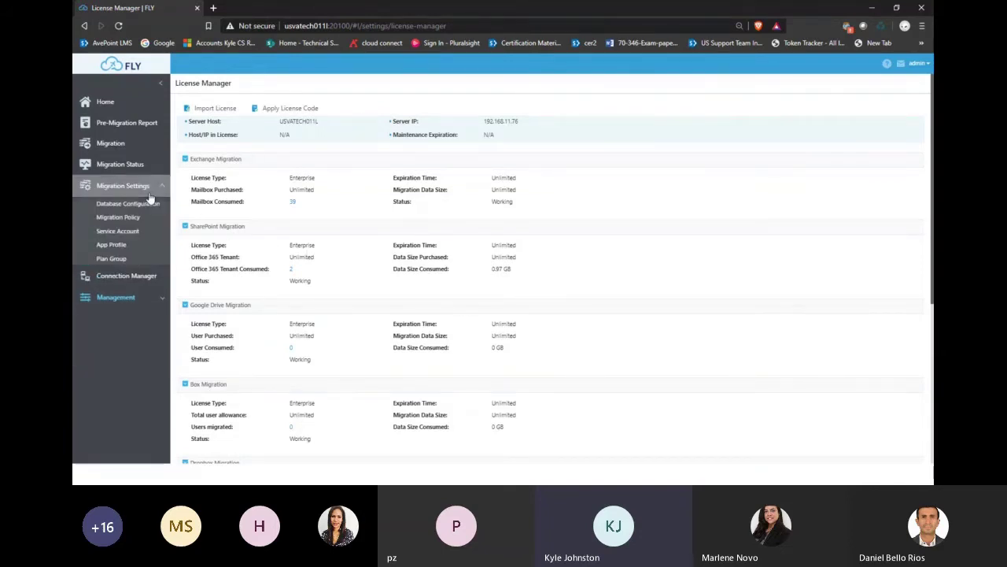
left_click(118, 230)
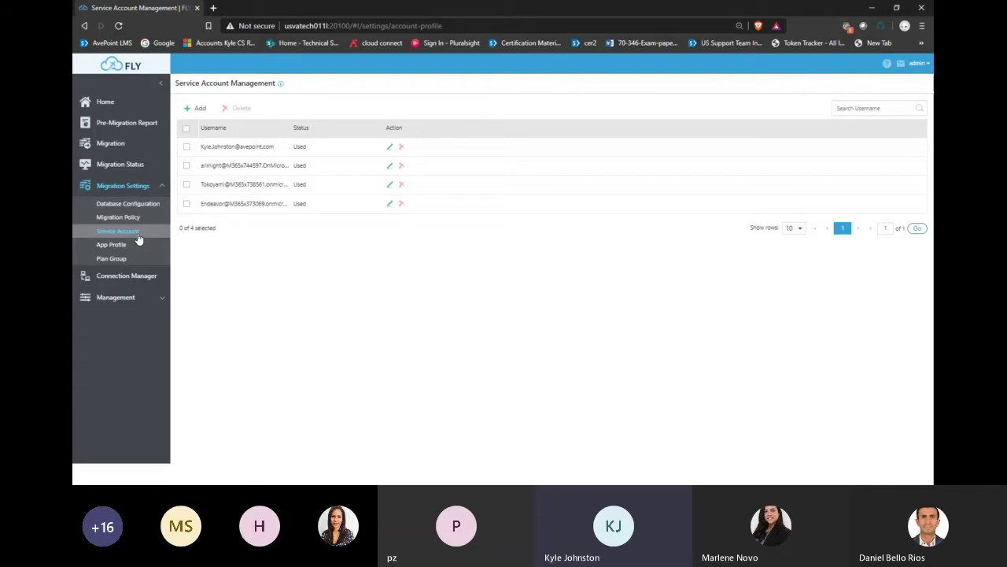
left_click(203, 109)
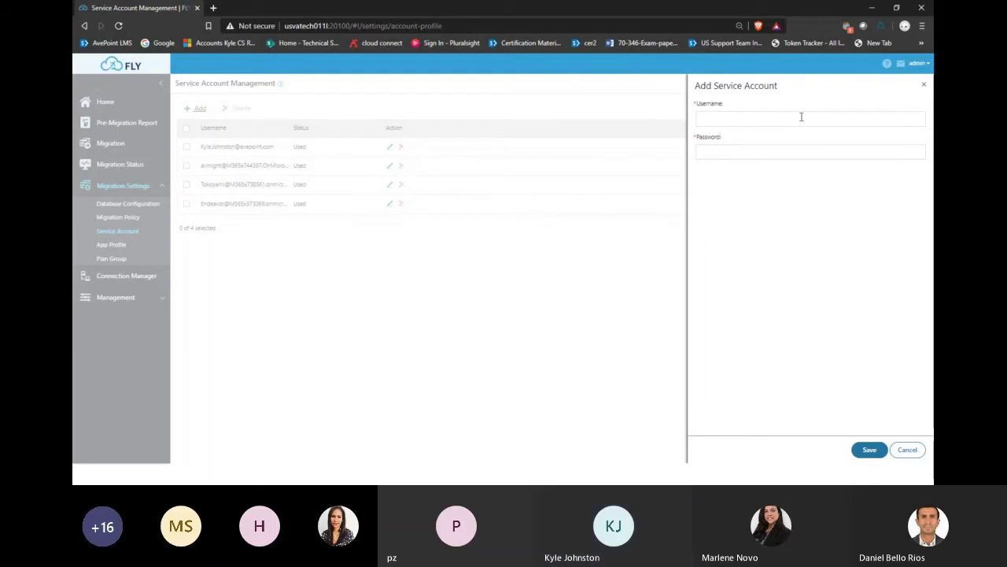
left_click(923, 87)
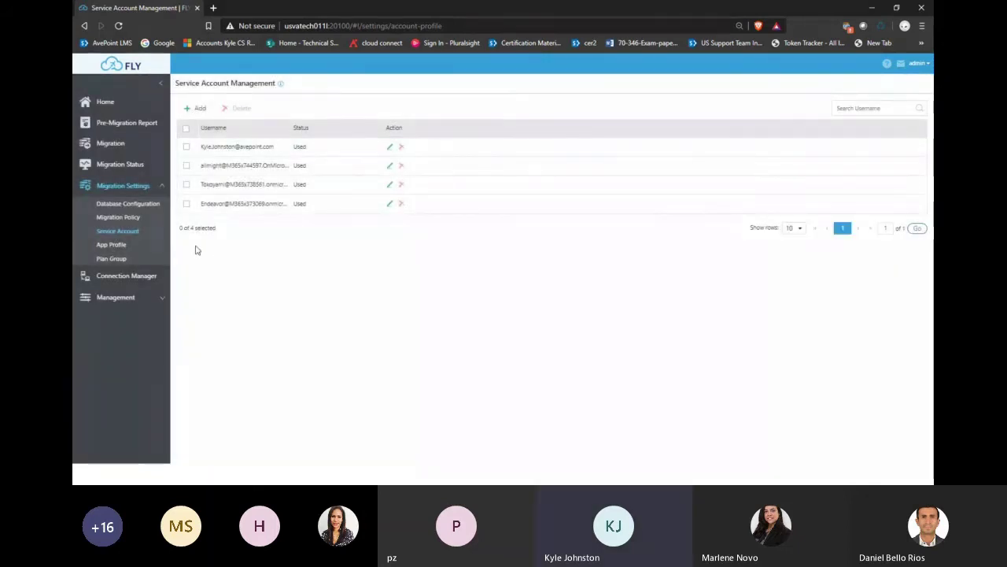
View the app profiles and look over the form for adding one with its Azure AD app options, closing it without adding.
left_click(140, 244)
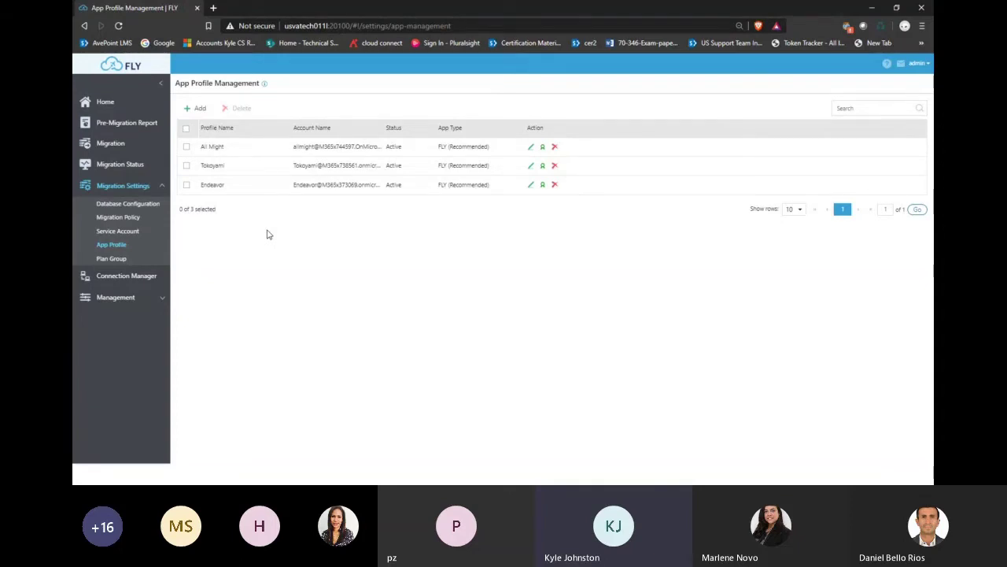
left_click(198, 107)
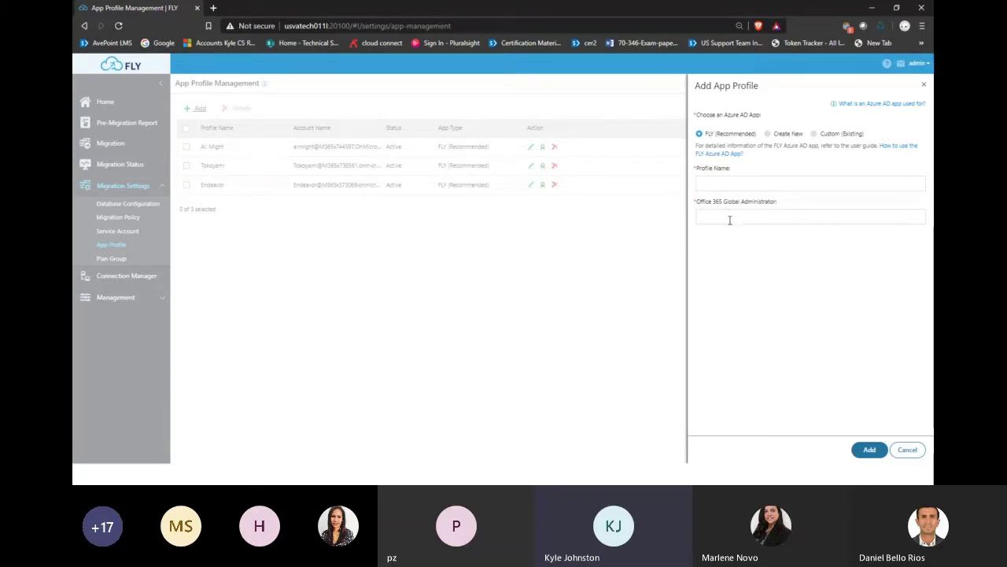
left_click(918, 452)
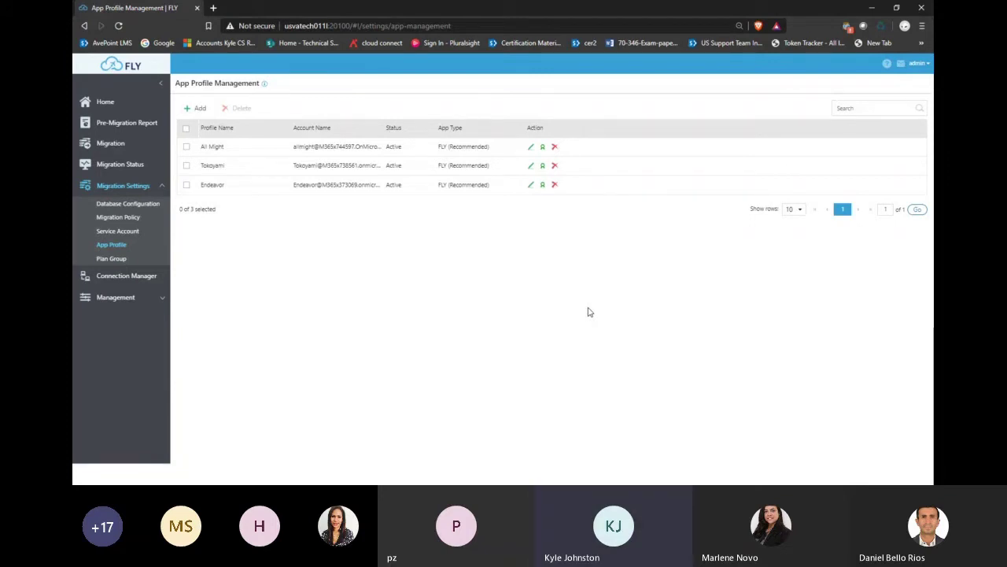
Browse the existing connections in the Connection Manager for Exchange, File System, Groups and Teams, and SharePoint.
left_click(112, 275)
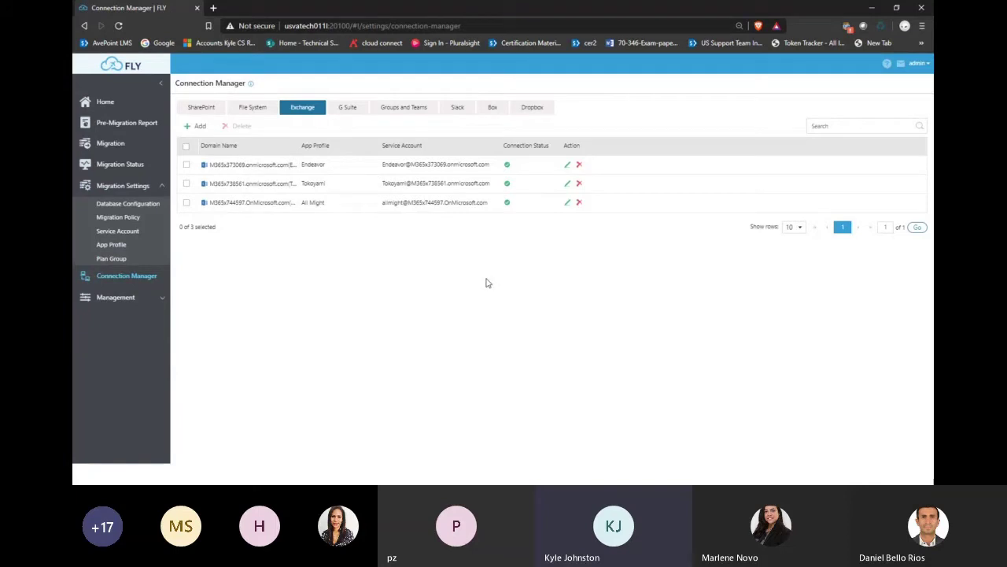
left_click(211, 107)
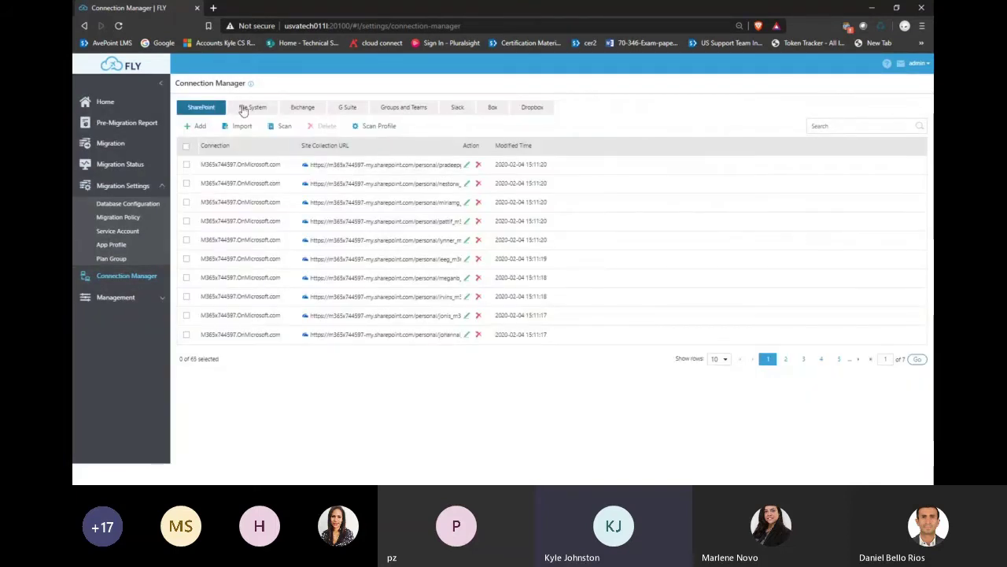
left_click(242, 107)
left_click(290, 110)
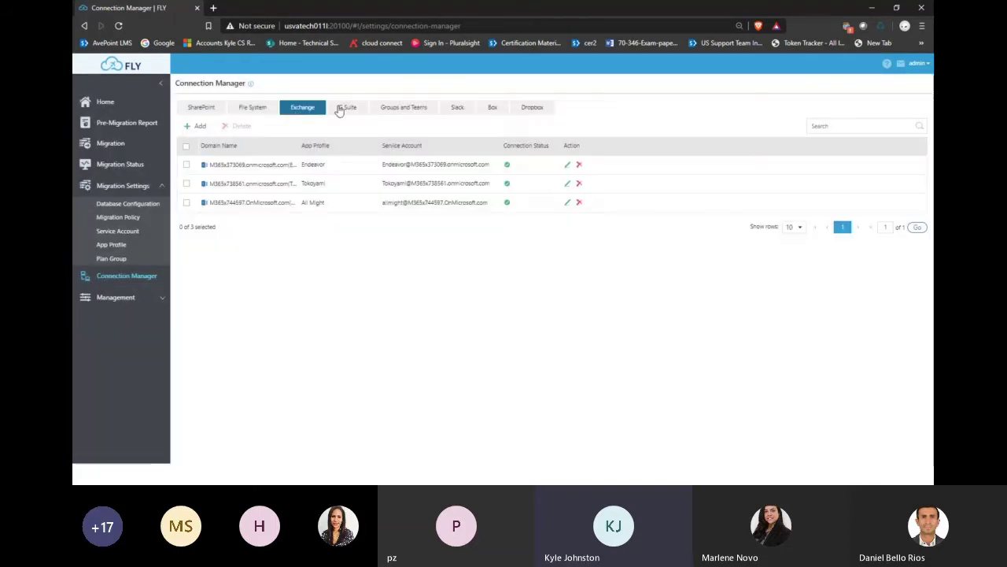
left_click(402, 110)
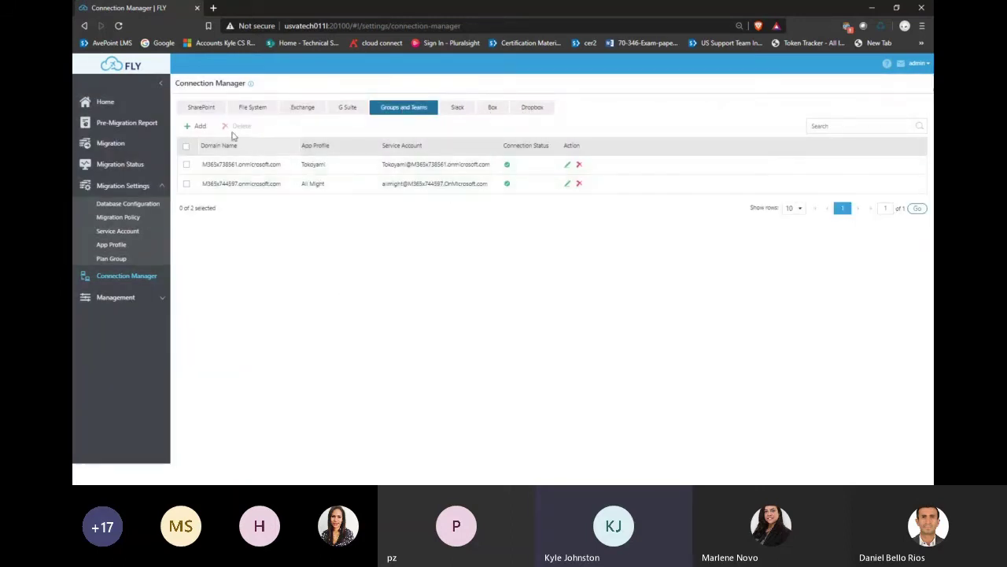
left_click(201, 108)
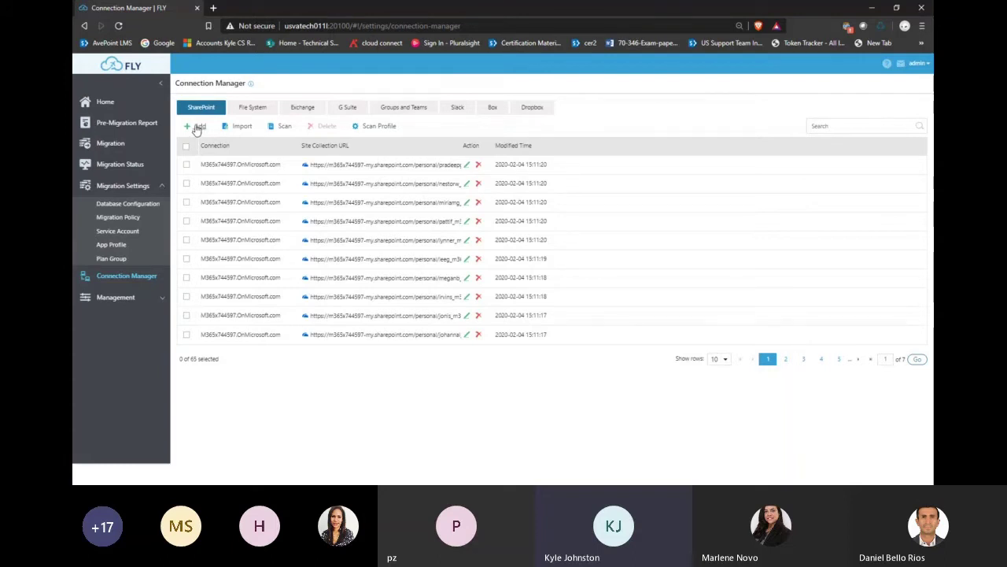
Fill in a SharePoint Online scan with the Endeavor app profile and its matching service account, closing it without scanning.
left_click(275, 131)
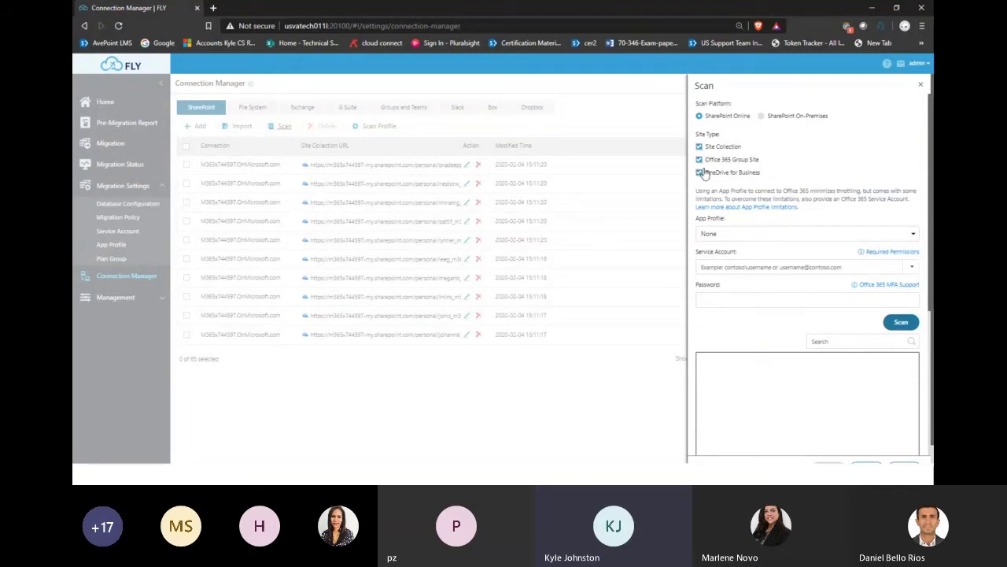
left_click(913, 234)
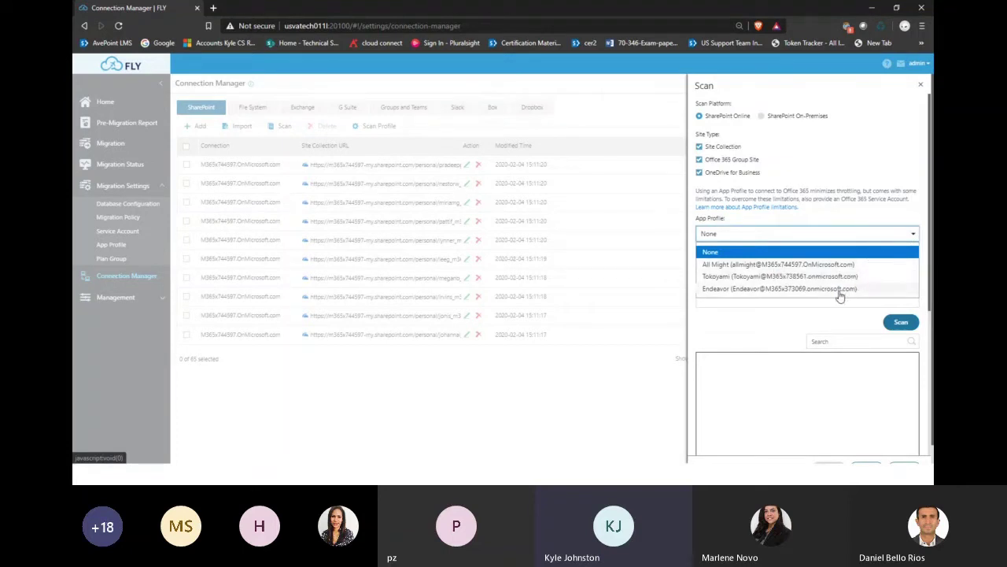
left_click(839, 290)
left_click(913, 268)
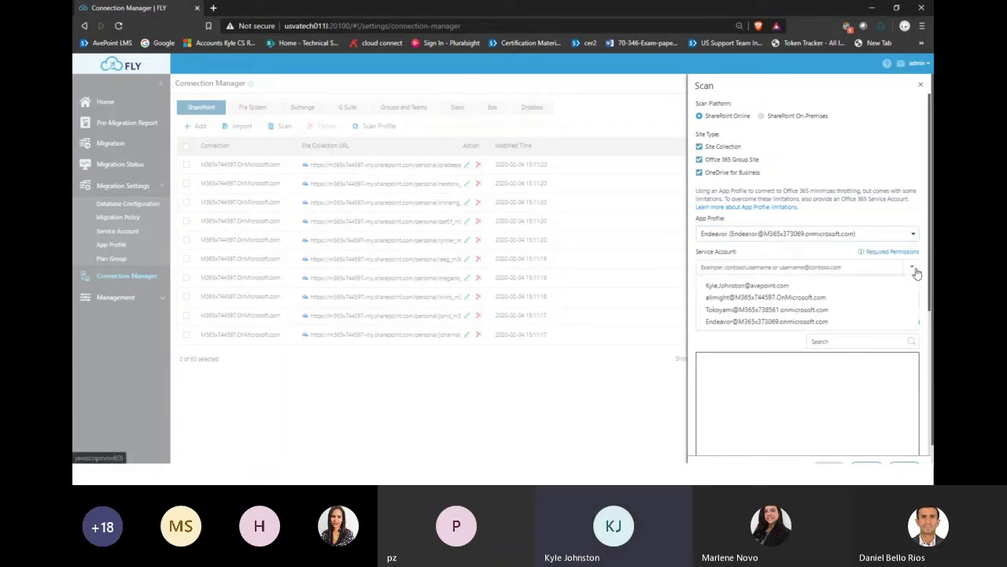
left_click(818, 321)
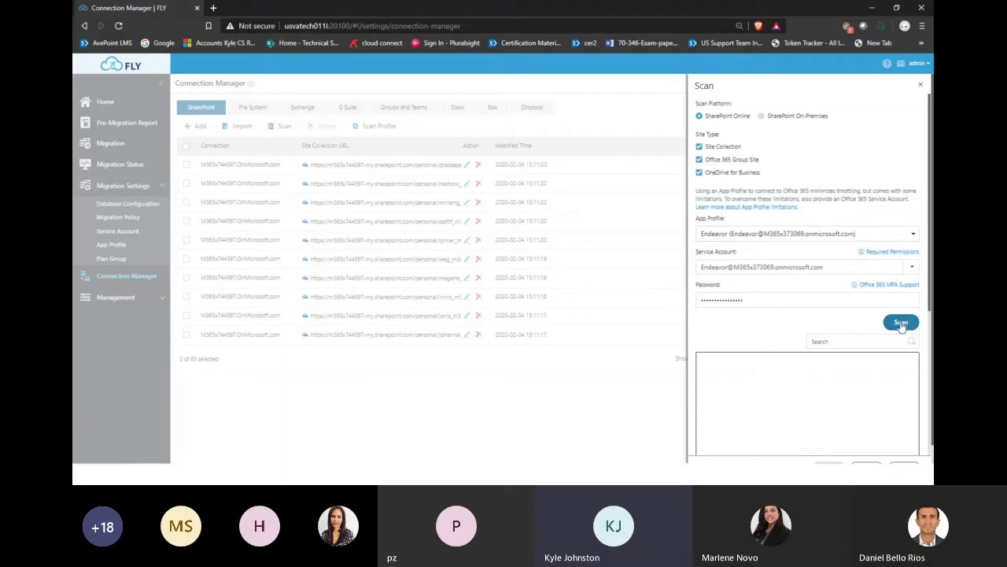
scroll(866, 346, "down", 3)
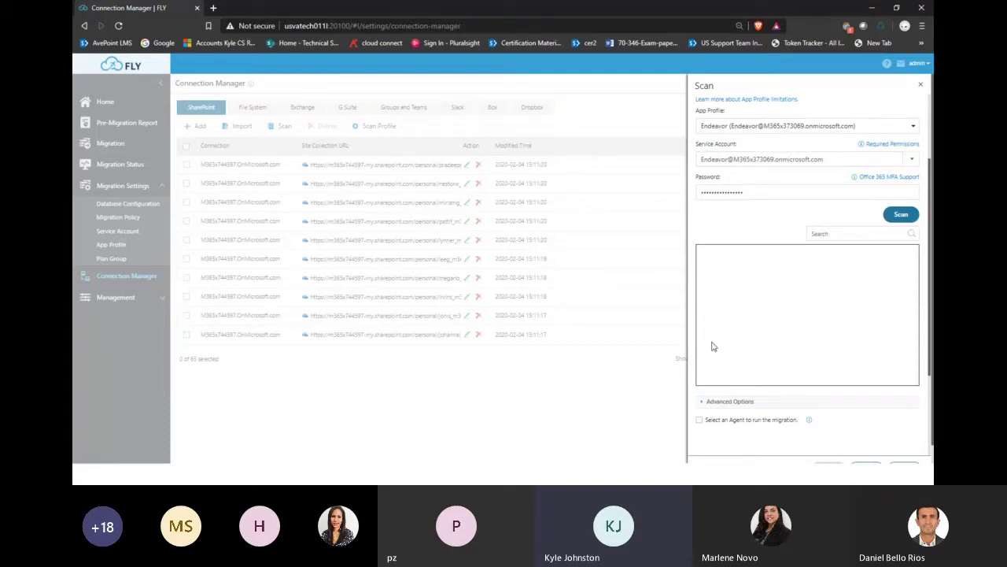
scroll(712, 346, "up", 3)
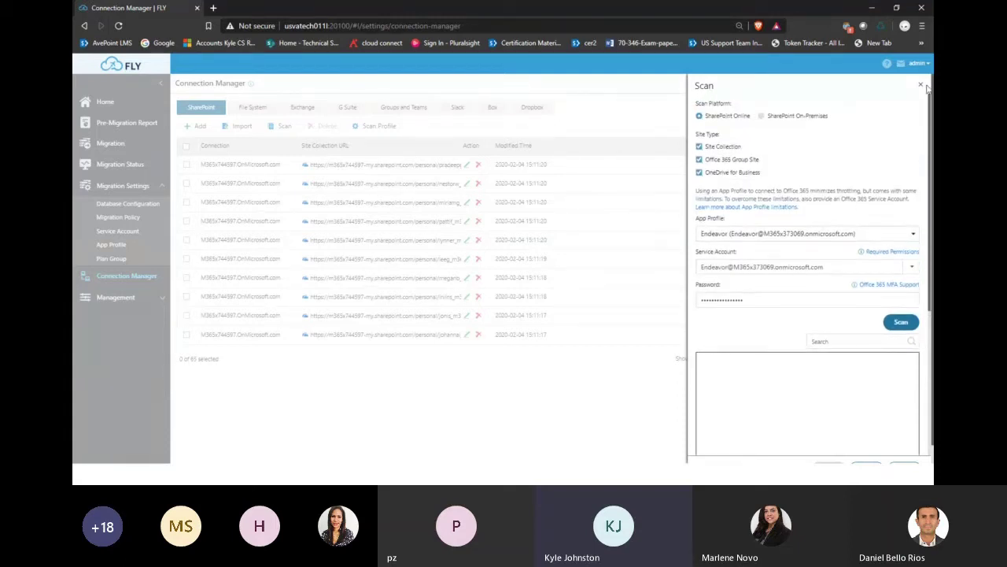
left_click(918, 85)
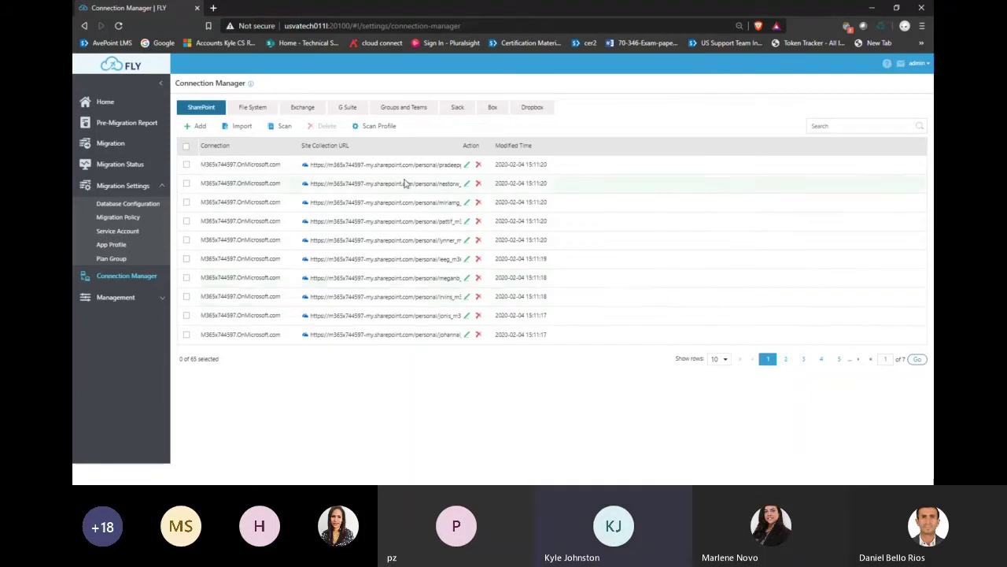
View the File System connections and look over the form for adding a UNC path connection, closing it without adding.
left_click(270, 111)
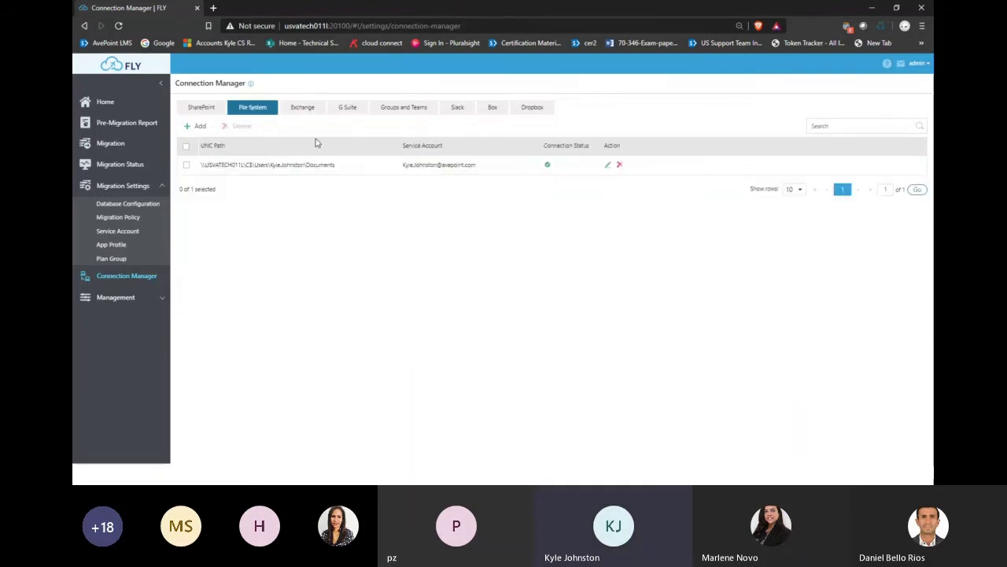
left_click(197, 127)
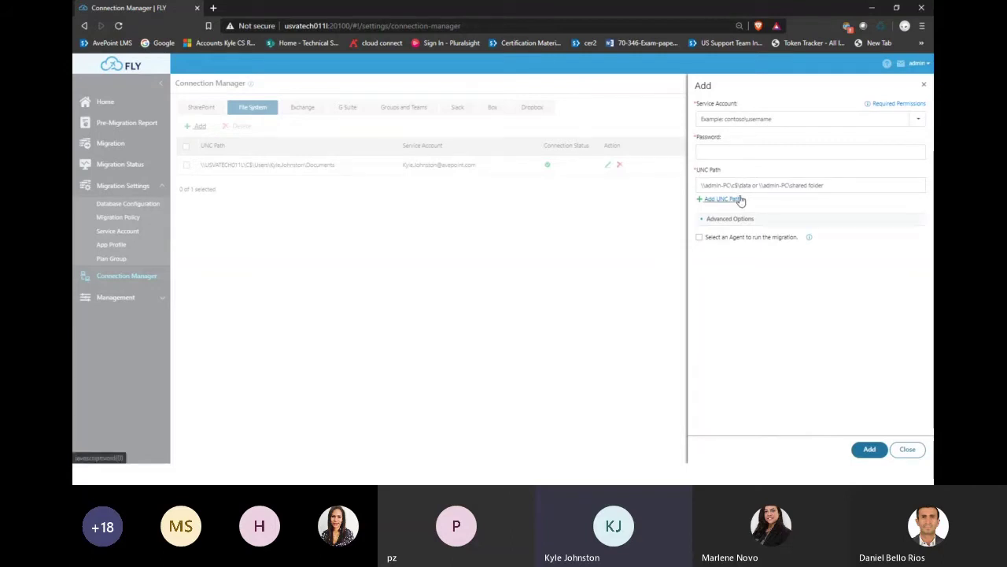
left_click(924, 84)
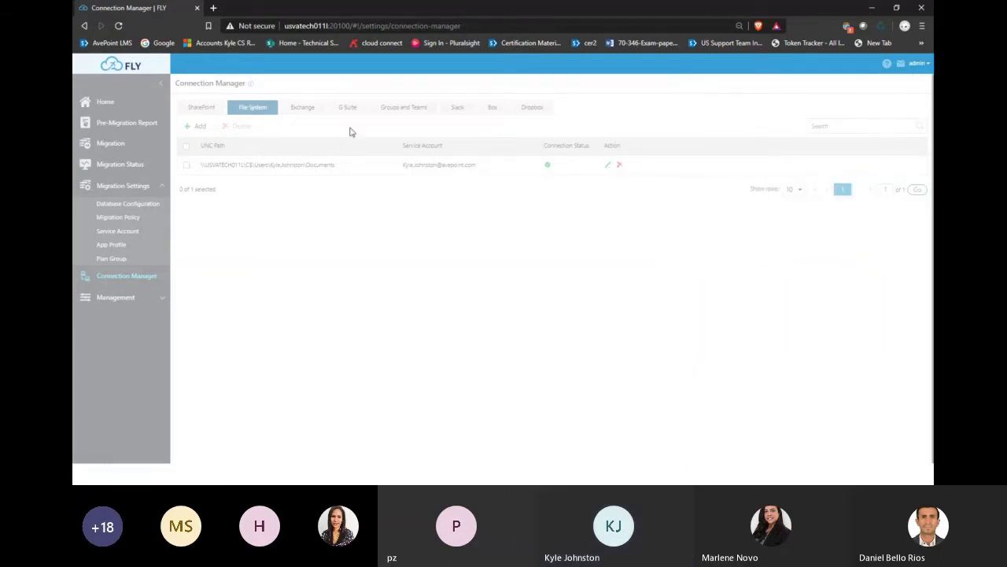
Look over the form for adding an Exchange connection with the Exchange Online type, closing it without adding.
left_click(298, 108)
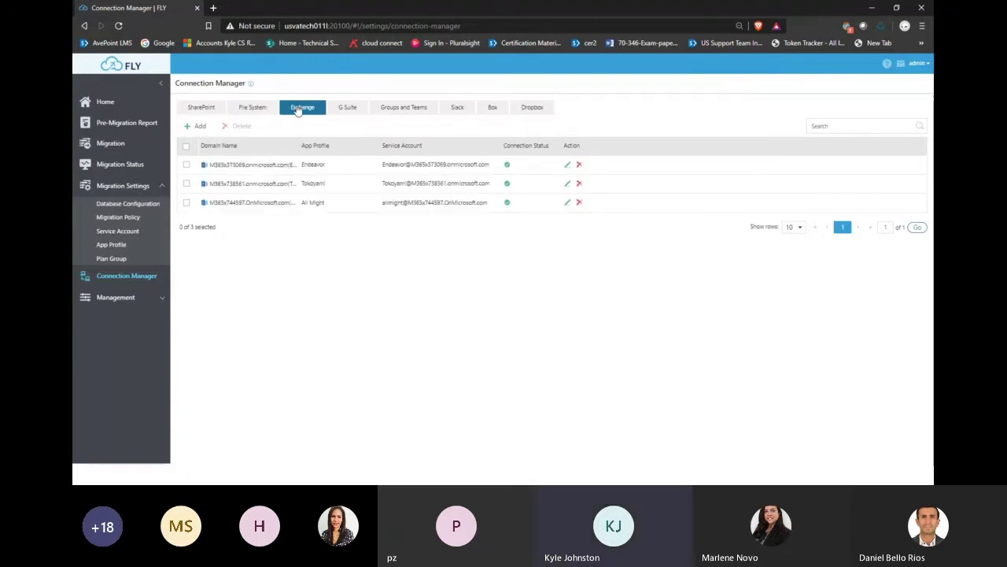
left_click(196, 126)
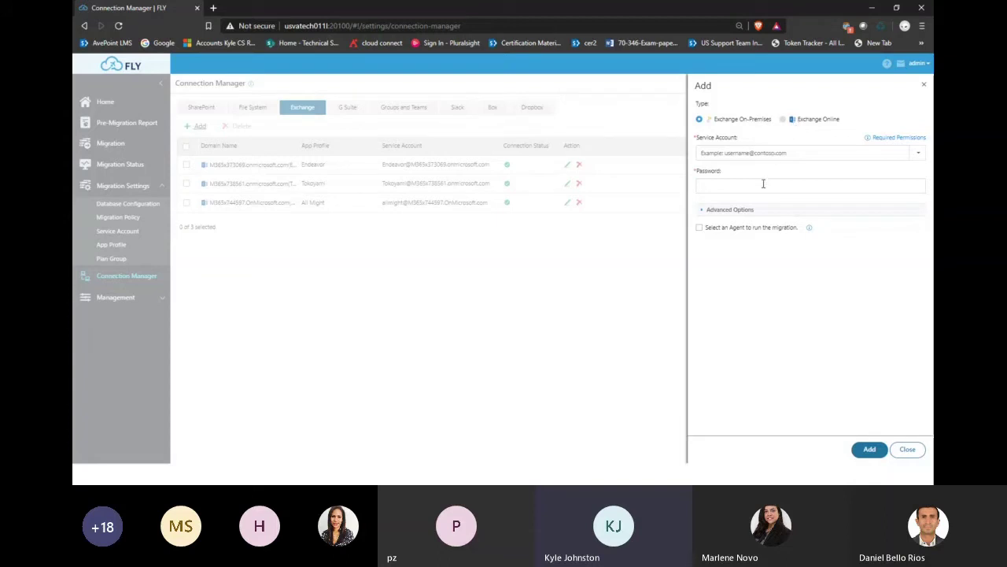
left_click(784, 122)
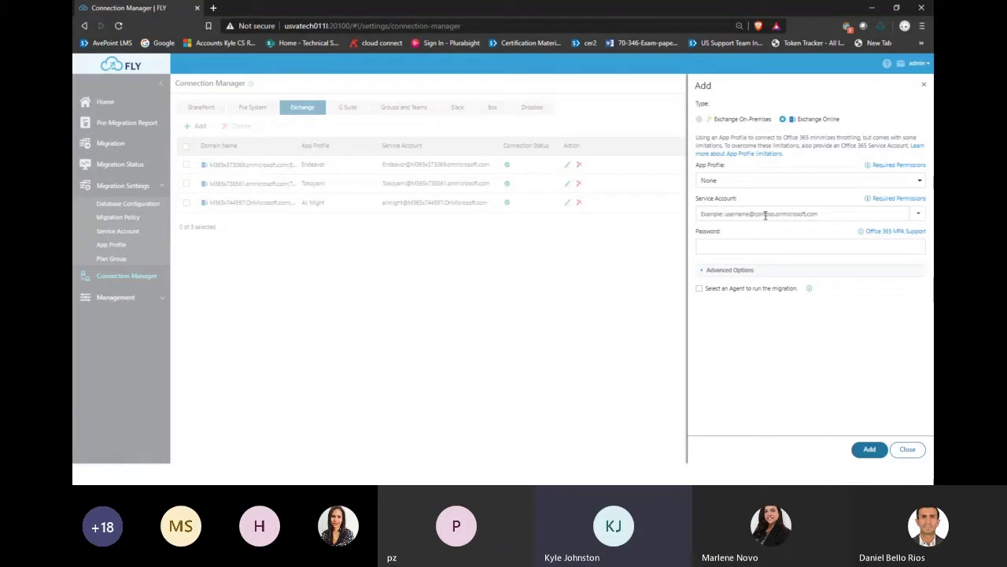
left_click(905, 449)
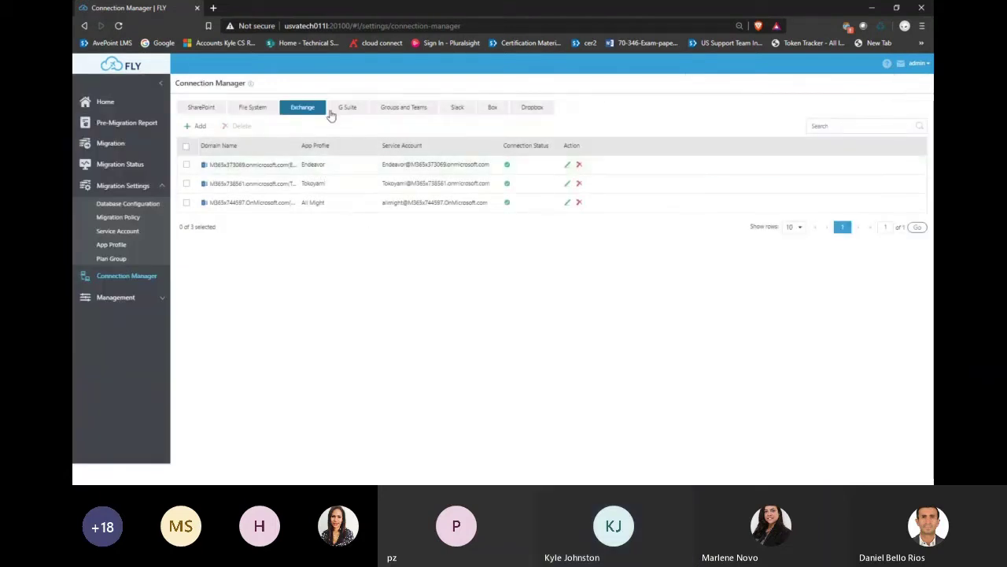
View the Groups and Teams connections and look over the form for adding one, closing it without adding.
left_click(390, 109)
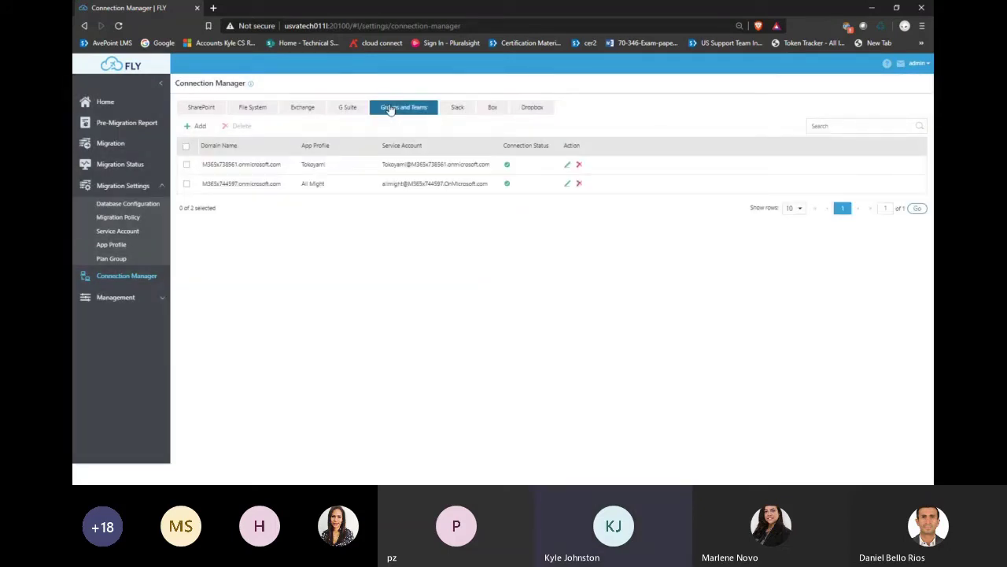
left_click(197, 127)
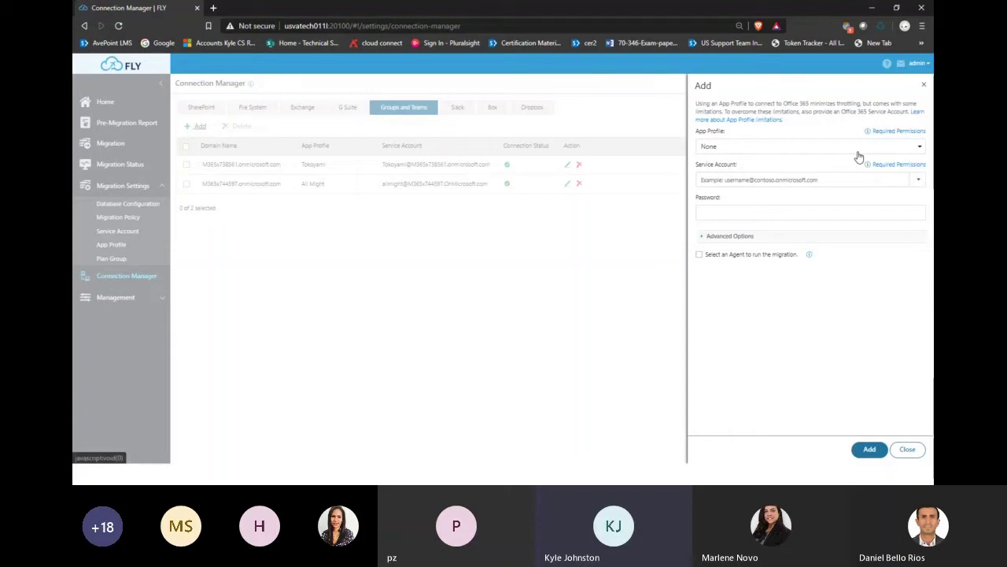
left_click(905, 452)
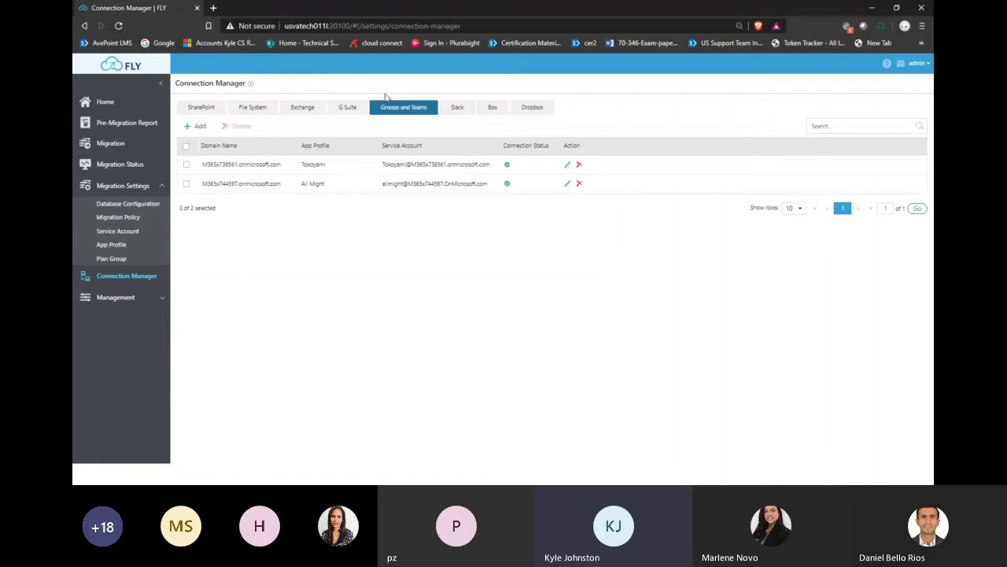
Create a migration plan with Exchange Online mailboxes as the source, using the saved All Might service account, and proceed to the destination settings.
left_click(137, 149)
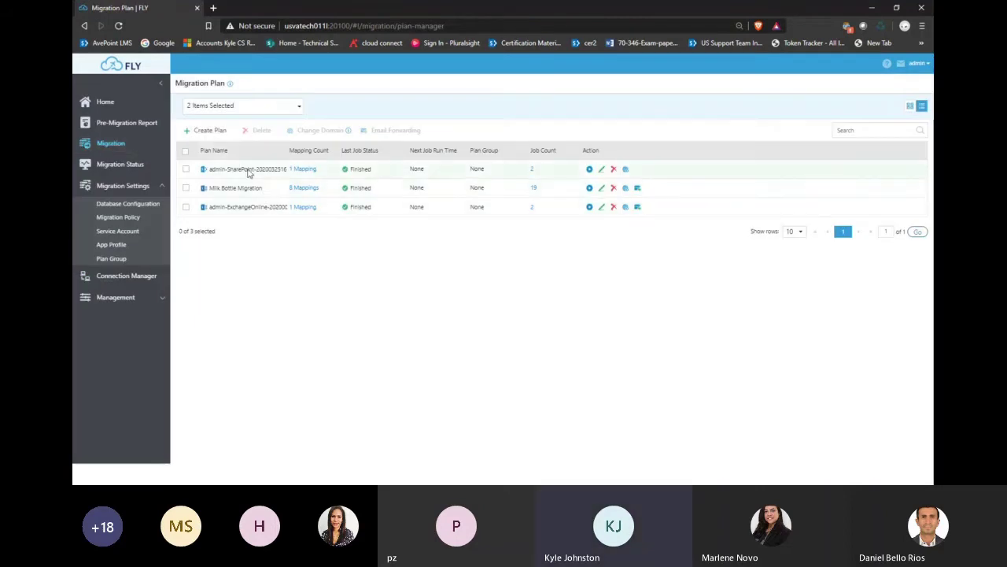
left_click(205, 130)
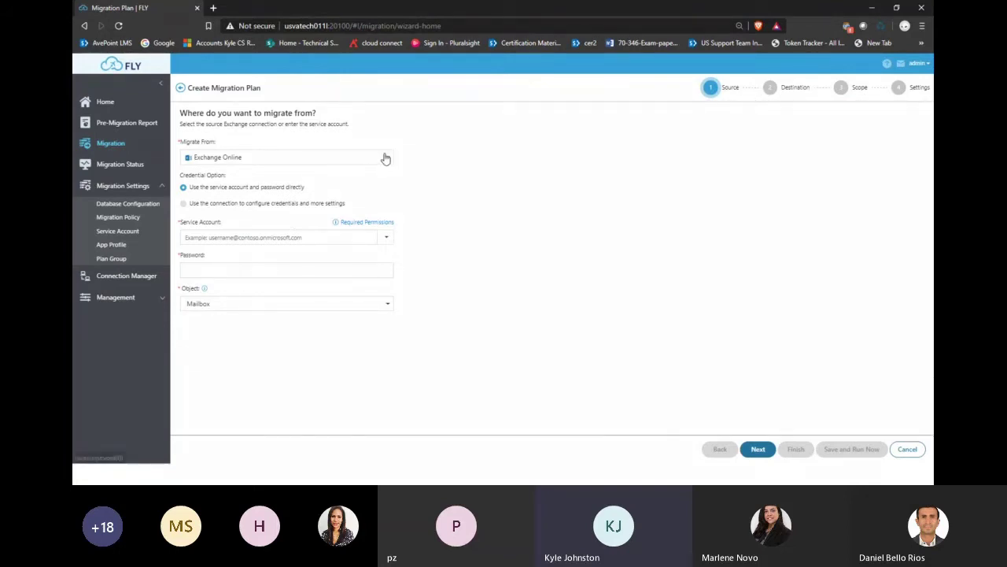
left_click(385, 237)
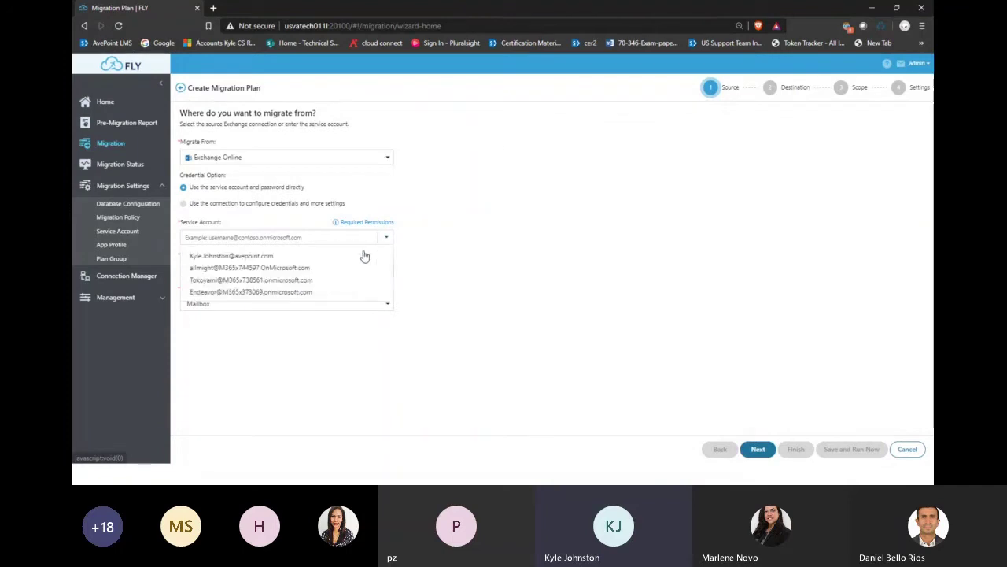
left_click(342, 266)
left_click(758, 450)
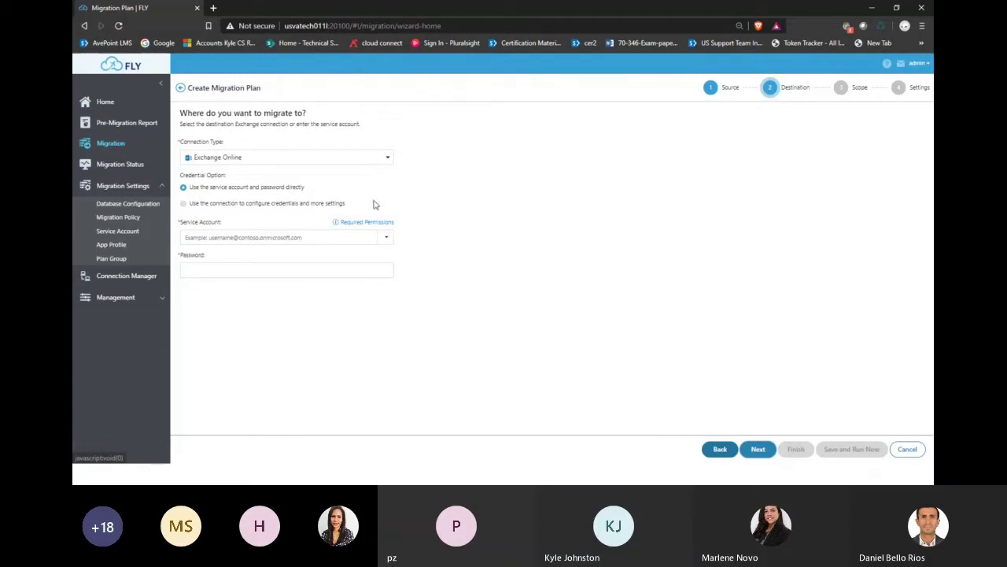
Use the saved Endeavor service account for the Exchange Online destination and proceed to the mailbox scope.
left_click(384, 243)
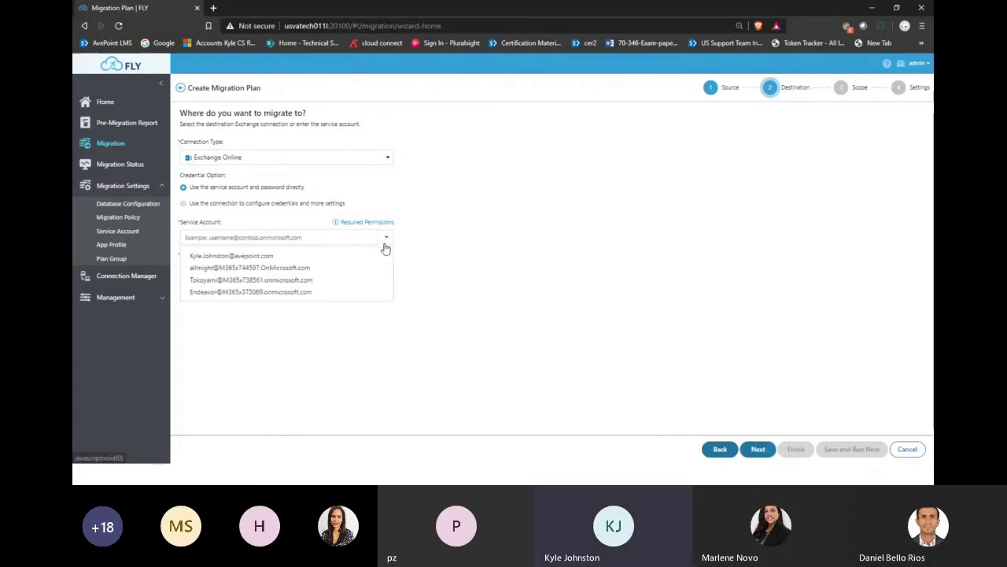
left_click(335, 291)
left_click(761, 456)
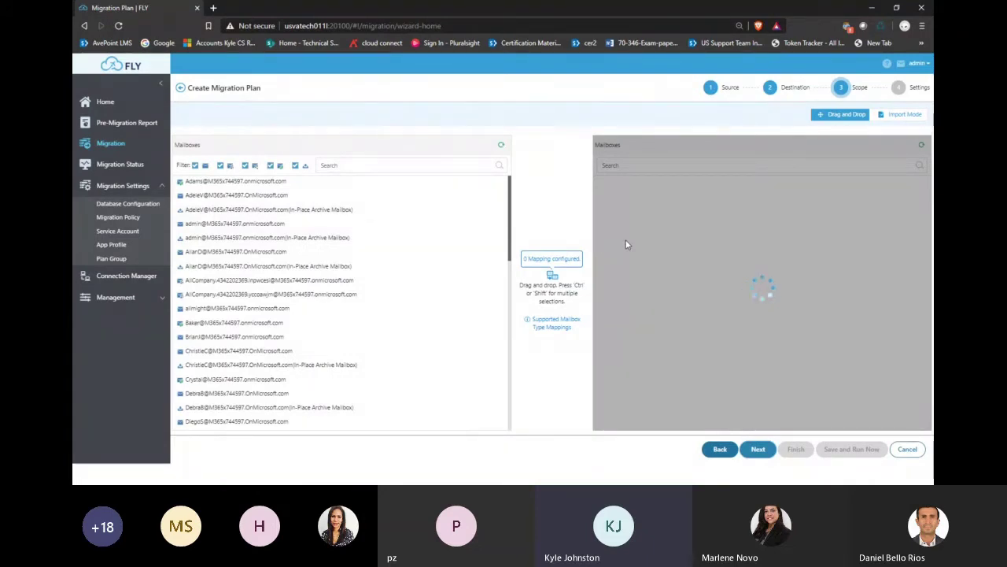
Switch the scope to Import Mode and add a mapping row with User Mailbox as the destination type.
left_click(903, 117)
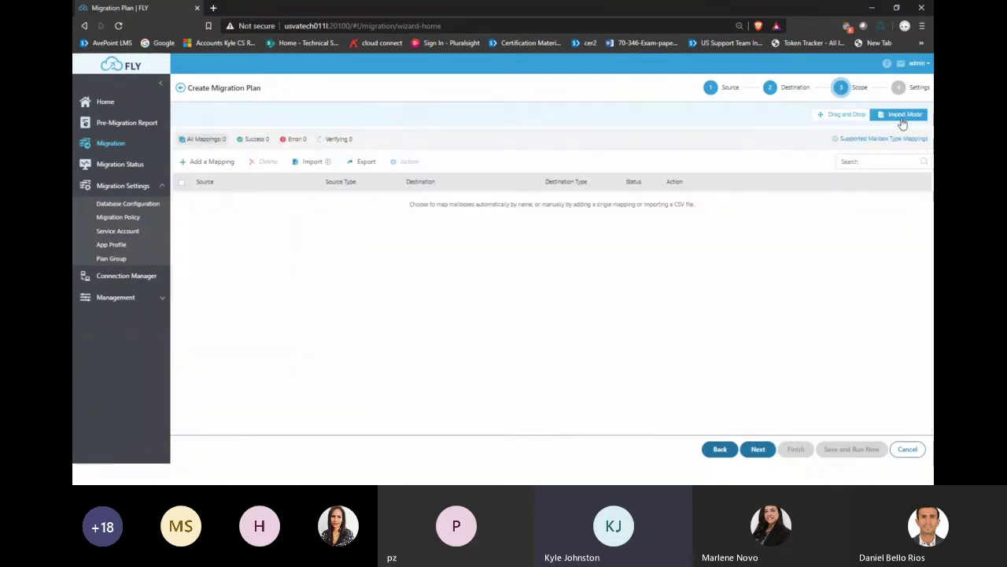
left_click(212, 161)
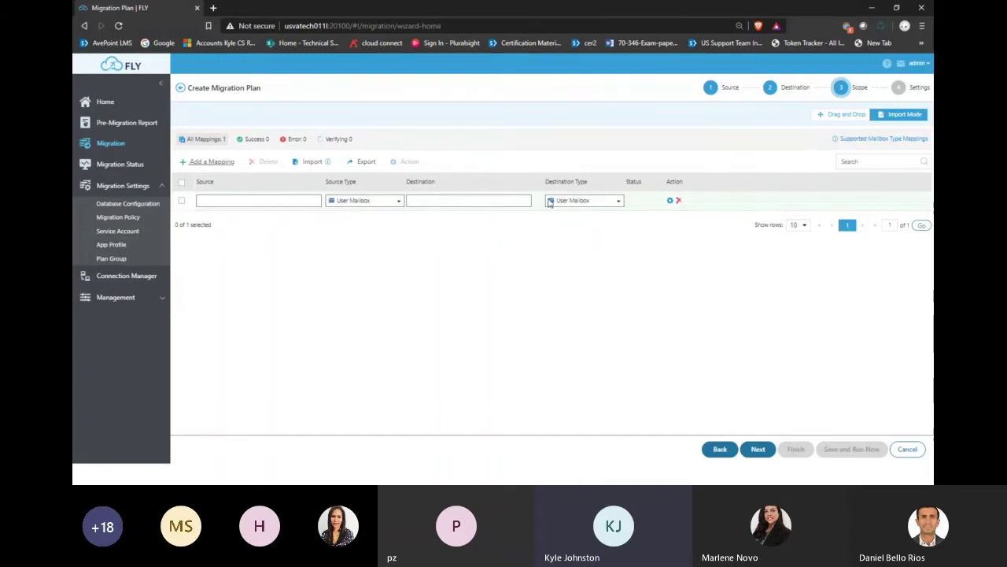
left_click(618, 204)
scroll(607, 225, "down", 1)
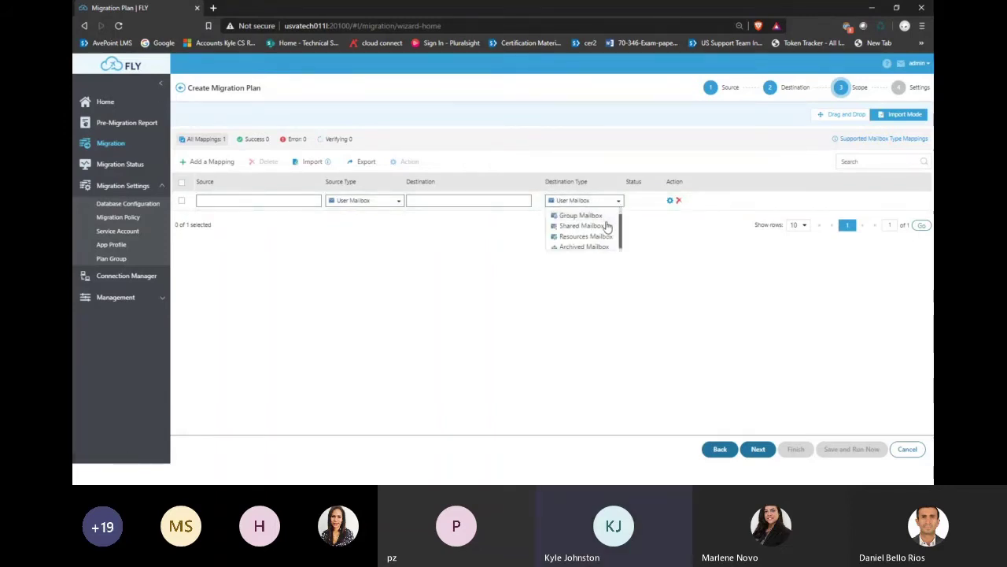
scroll(606, 240, "up", 1)
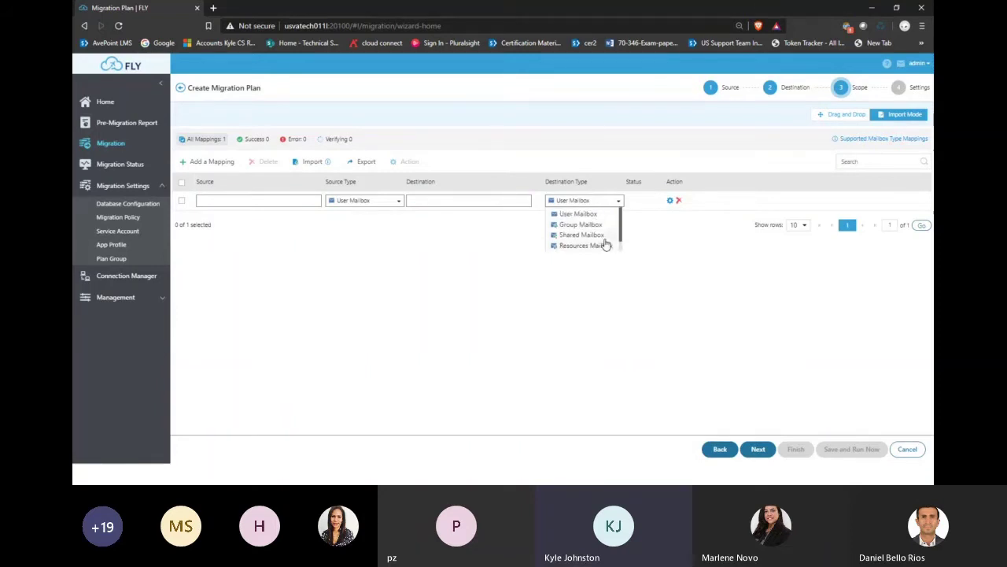
left_click(599, 217)
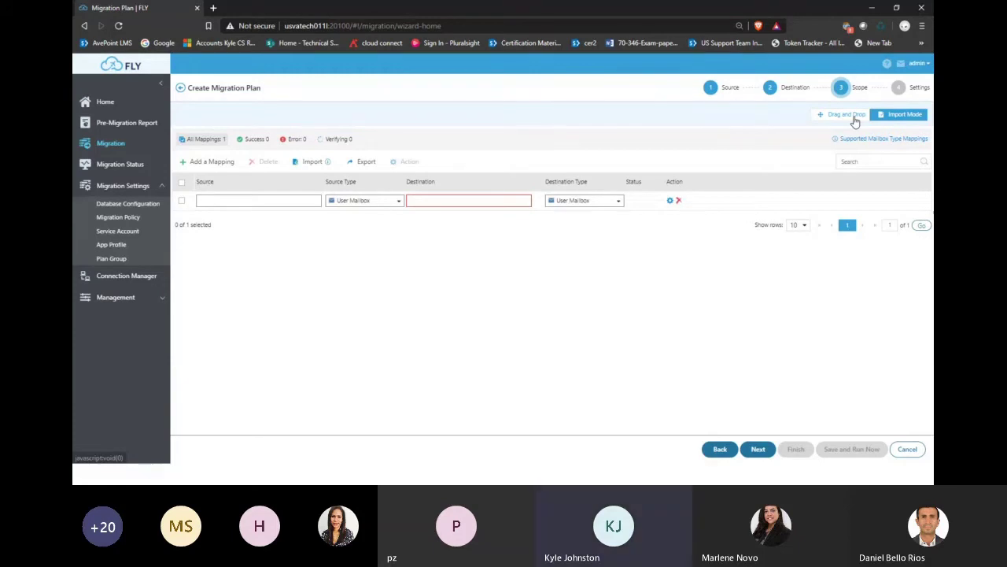
Return to the migration plans, open the admin-SharePoint plan for editing and advance from its scope to its settings.
left_click(95, 145)
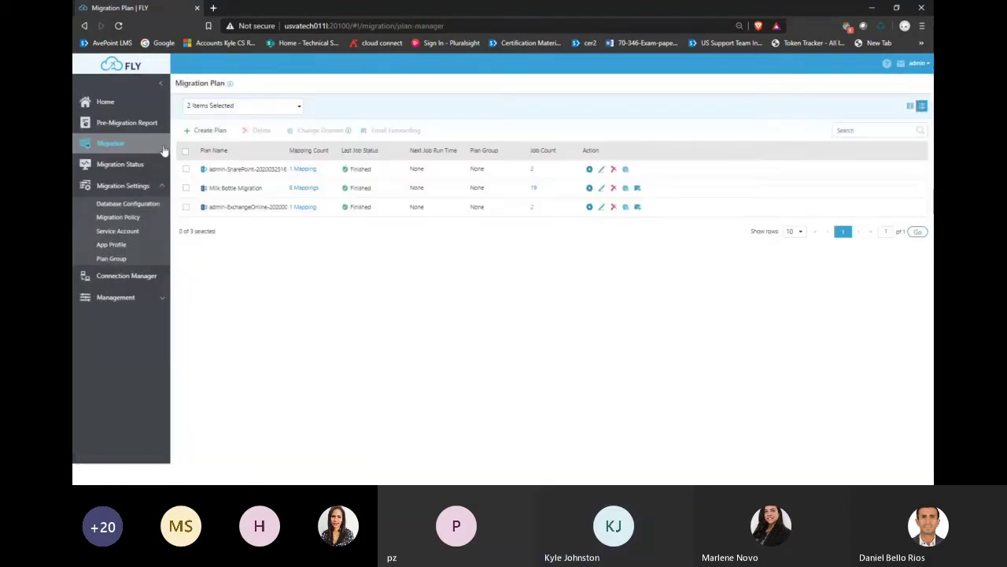
left_click(601, 168)
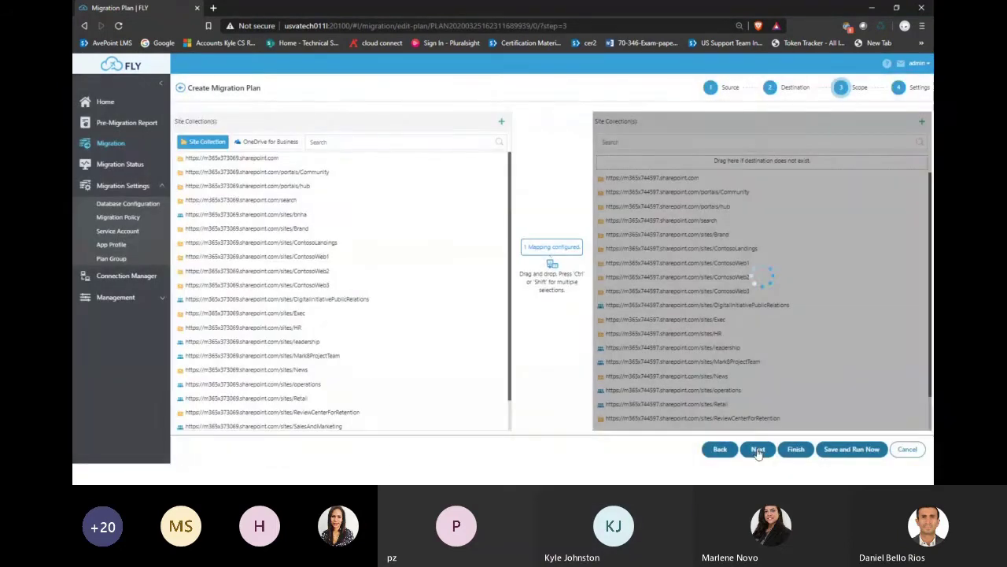
left_click(757, 449)
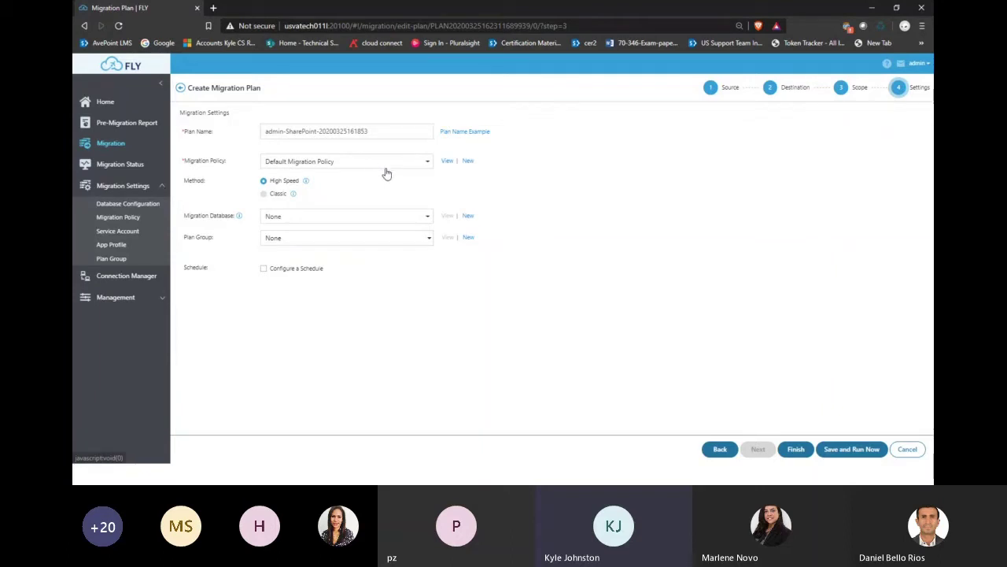
Look over the conflict resolution, filter and mapping options for a new migration policy, closing the form without creating one.
left_click(468, 161)
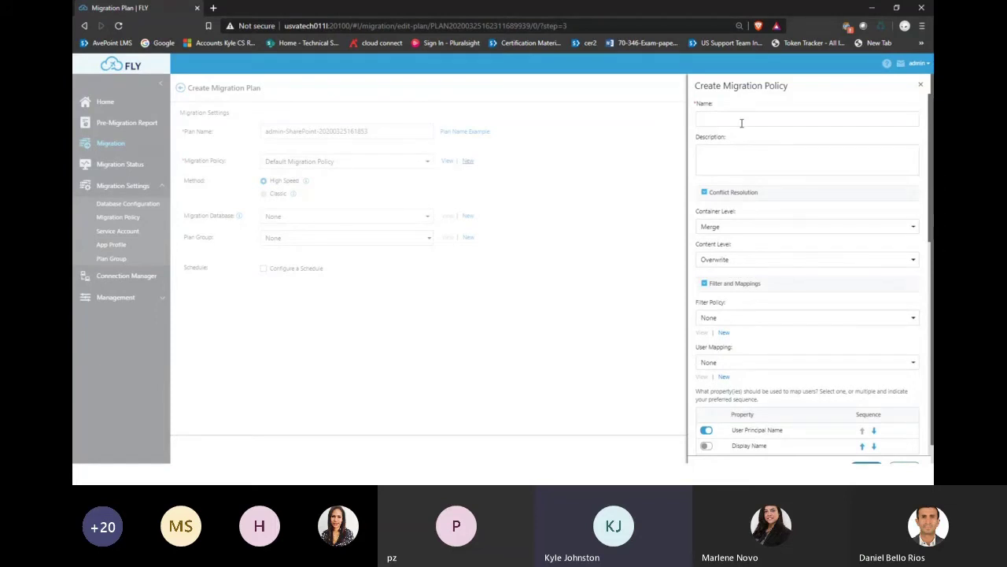
scroll(754, 160, "down", 2)
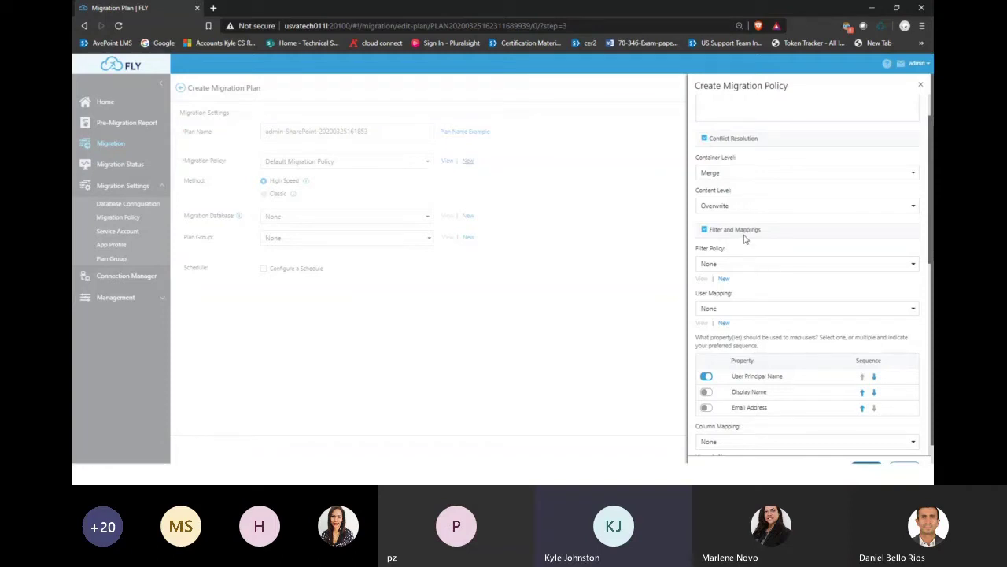
scroll(745, 238, "down", 1)
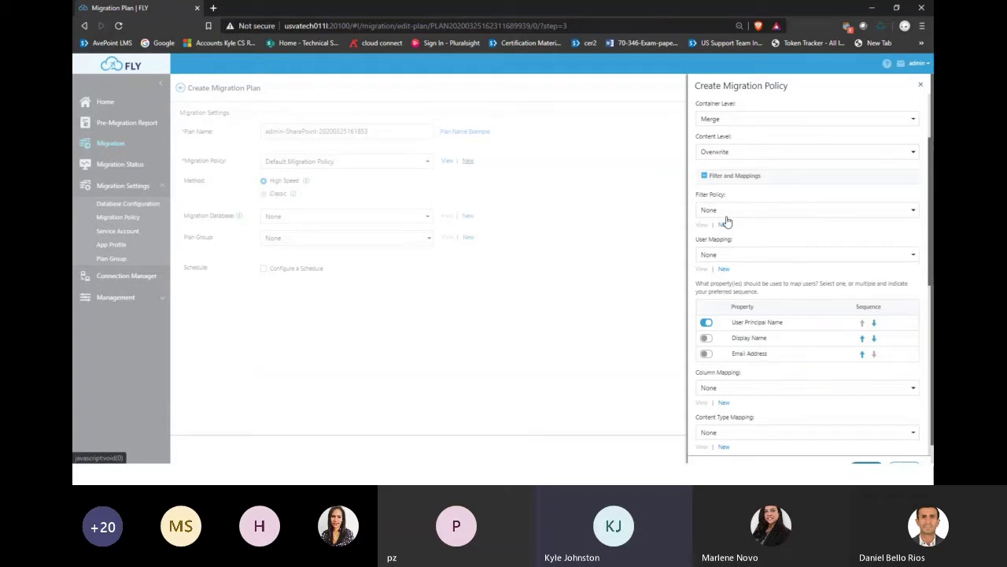
scroll(730, 267, "down", 2)
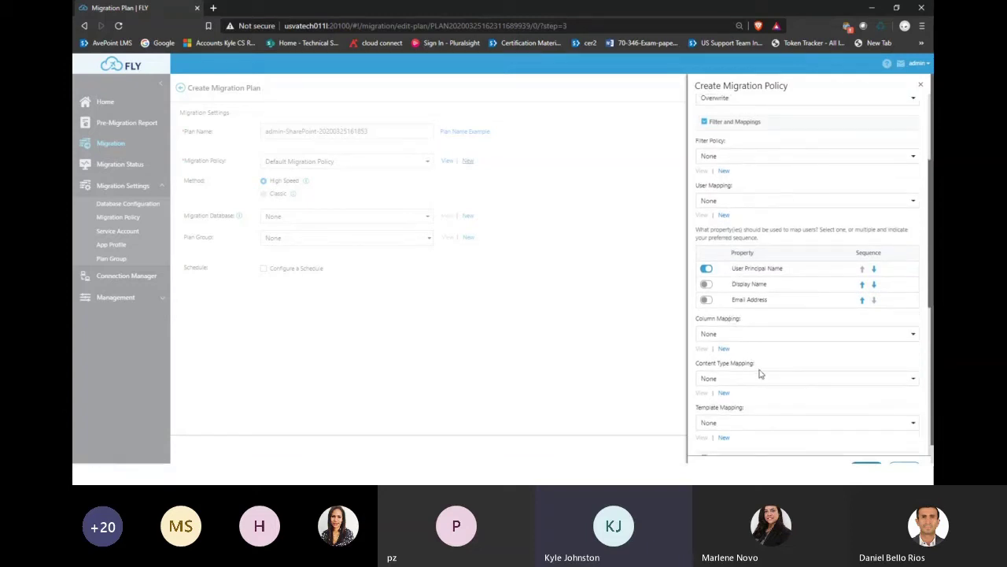
scroll(760, 375, "down", 2)
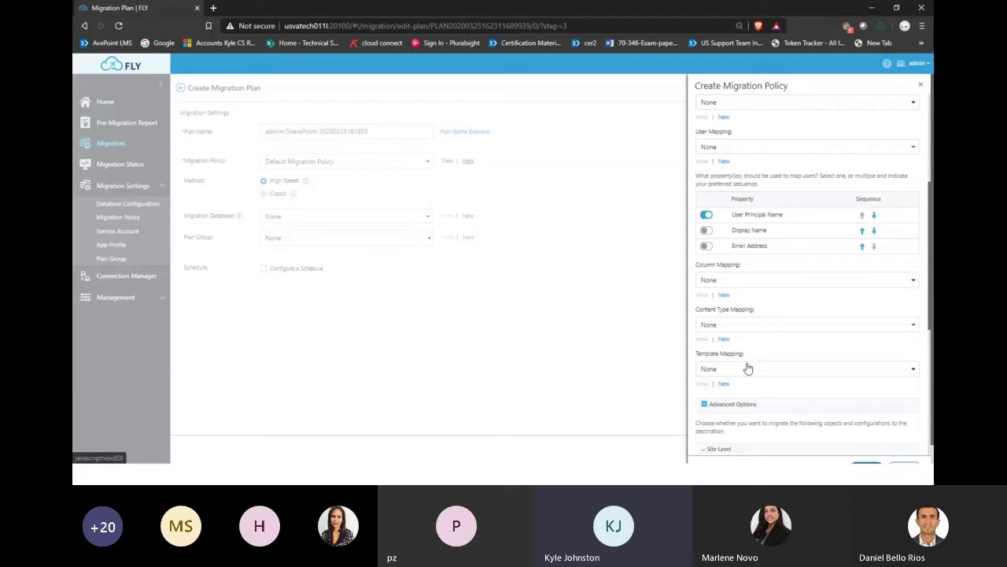
scroll(748, 368, "up", 4)
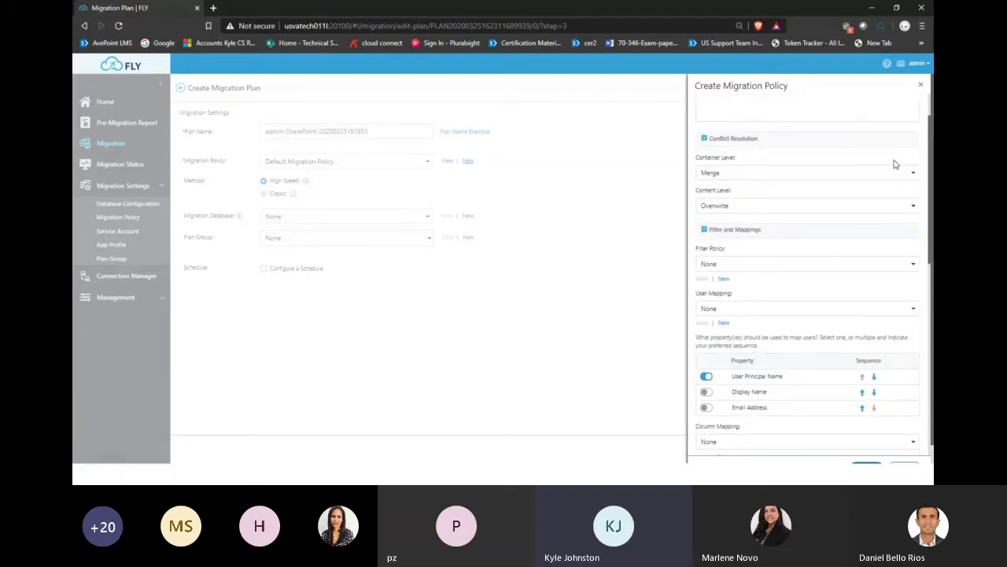
left_click(921, 82)
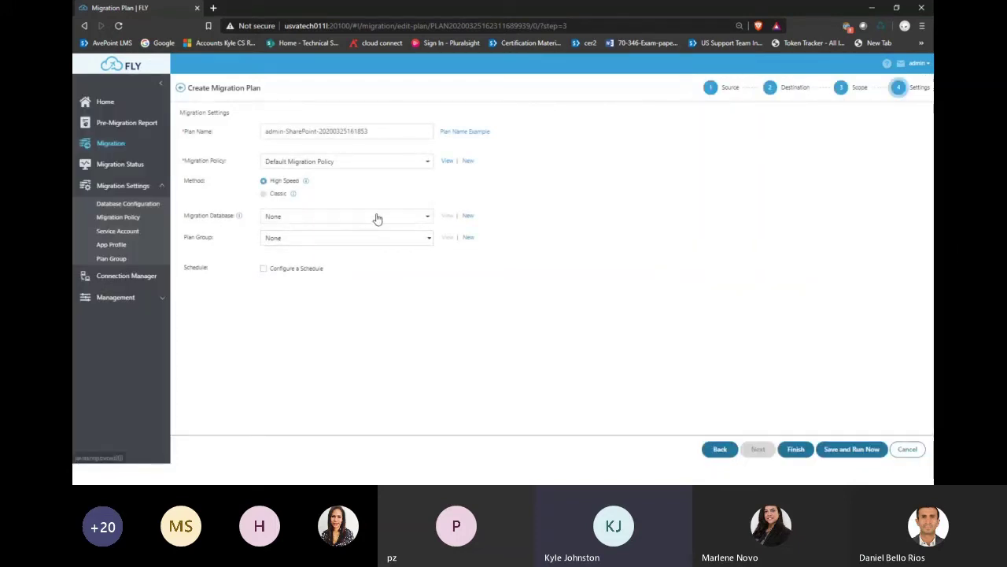
Check the plan's migration database, plan group and schedule options, and return to the migration plans without saving.
left_click(377, 219)
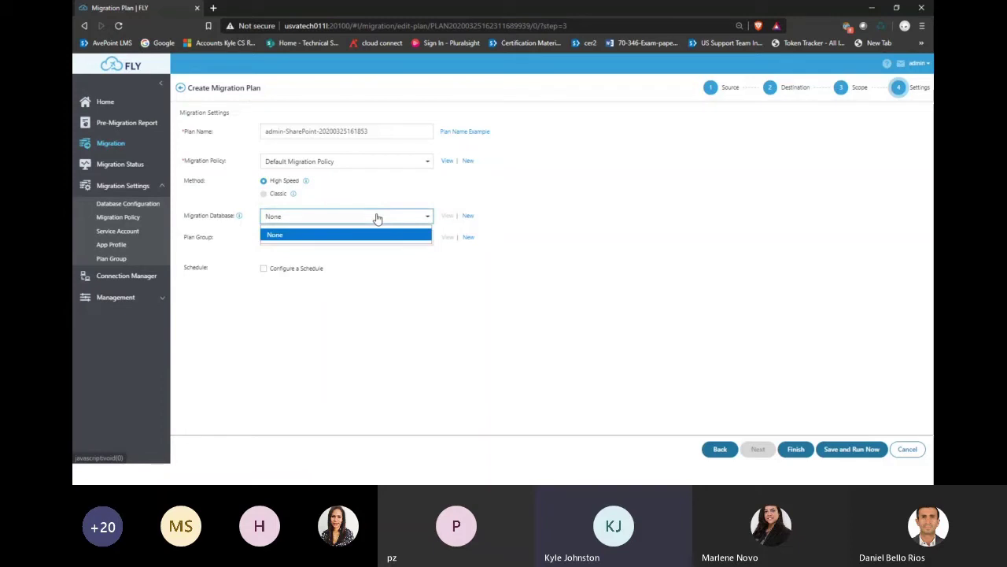
left_click(377, 219)
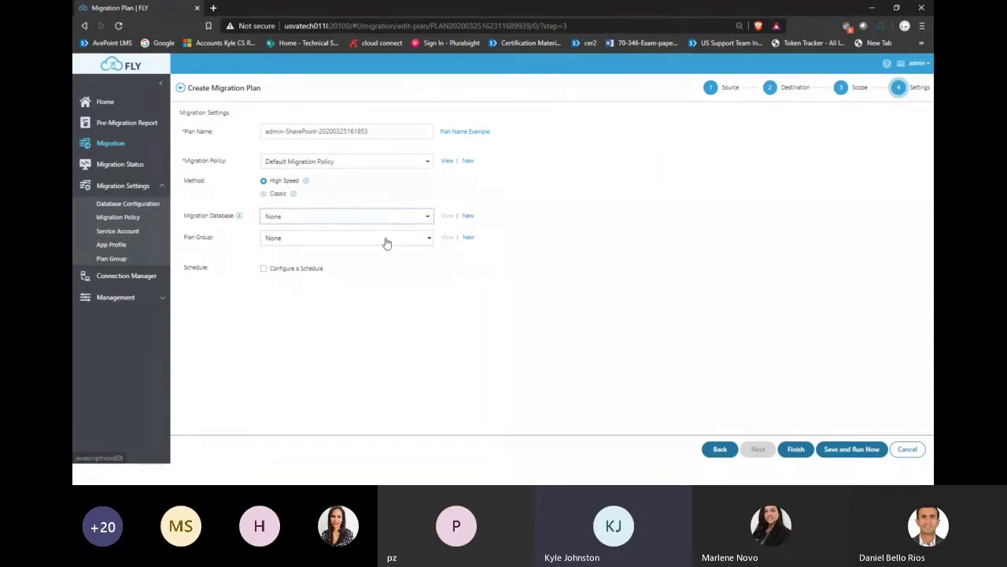
left_click(386, 242)
left_click(387, 244)
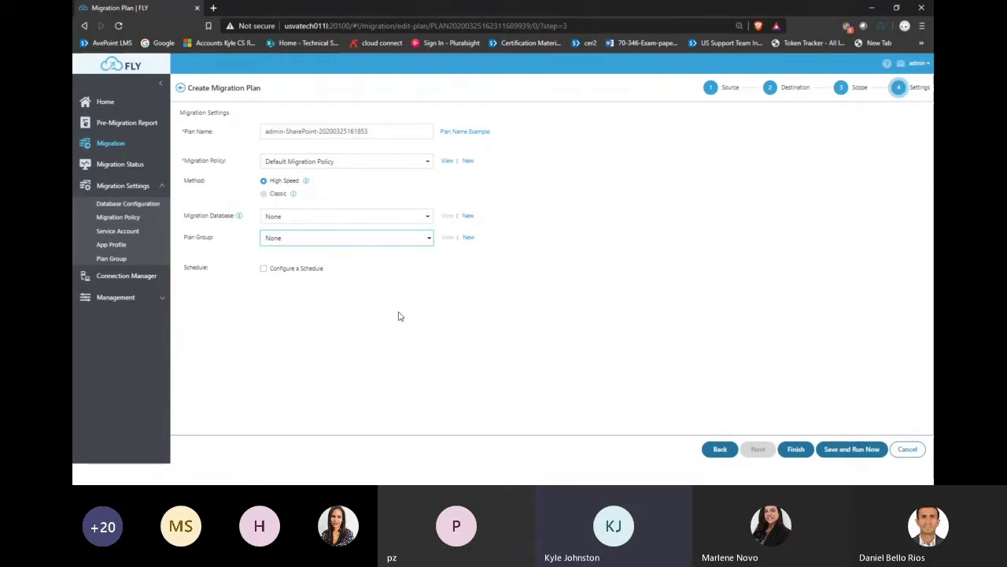
left_click(264, 268)
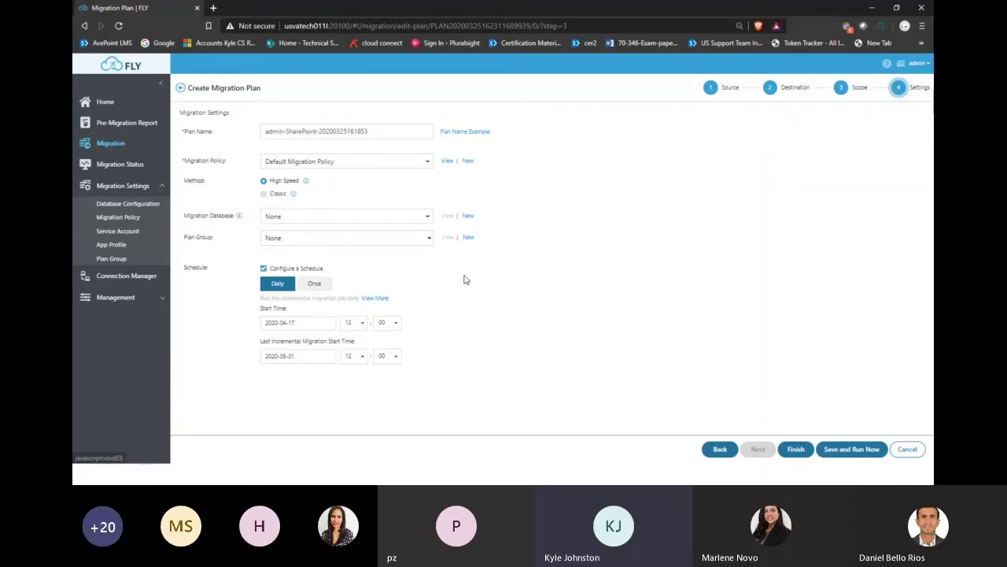
left_click(112, 144)
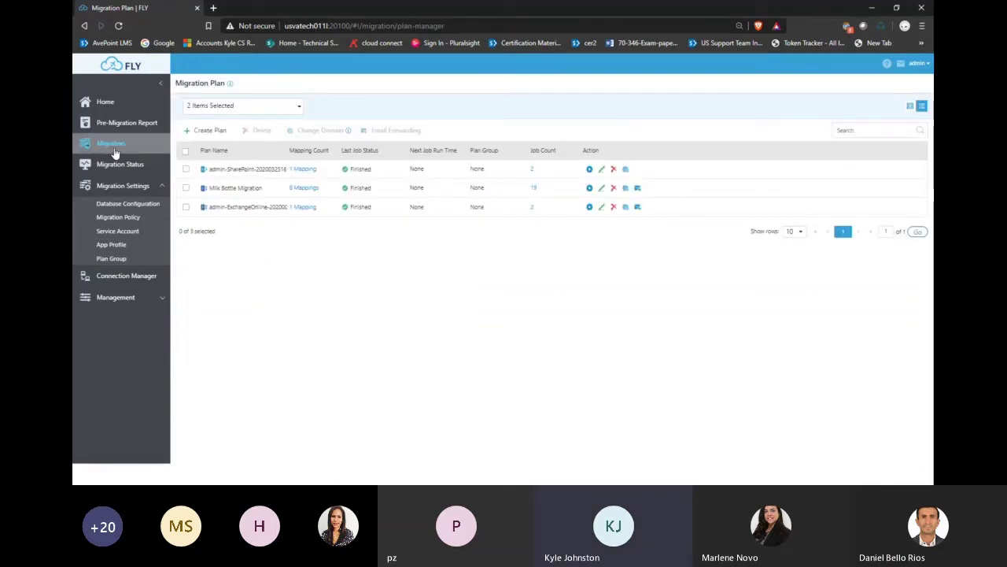
View the migration status and open the details of the most recent admin-SharePoint job.
left_click(116, 166)
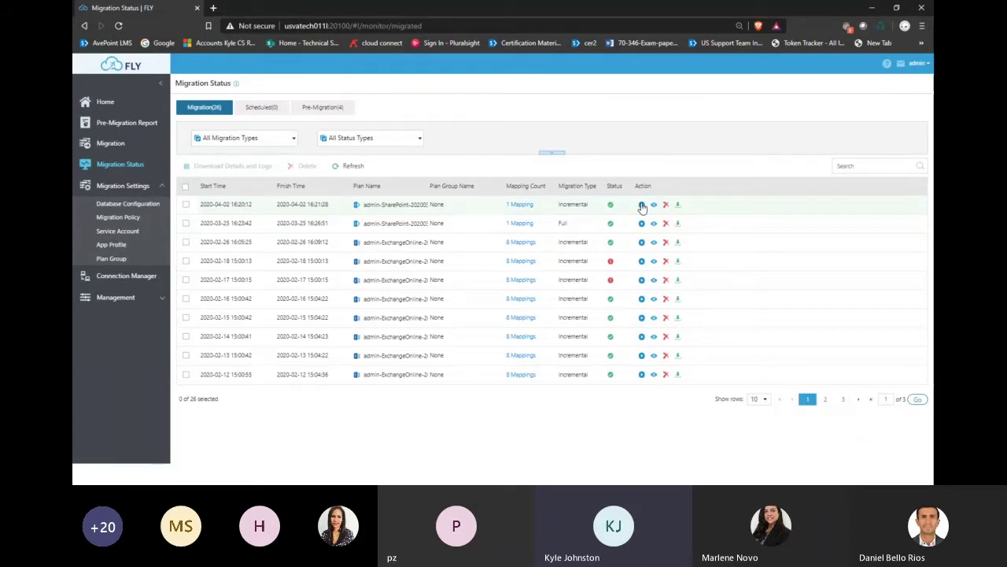
left_click(654, 205)
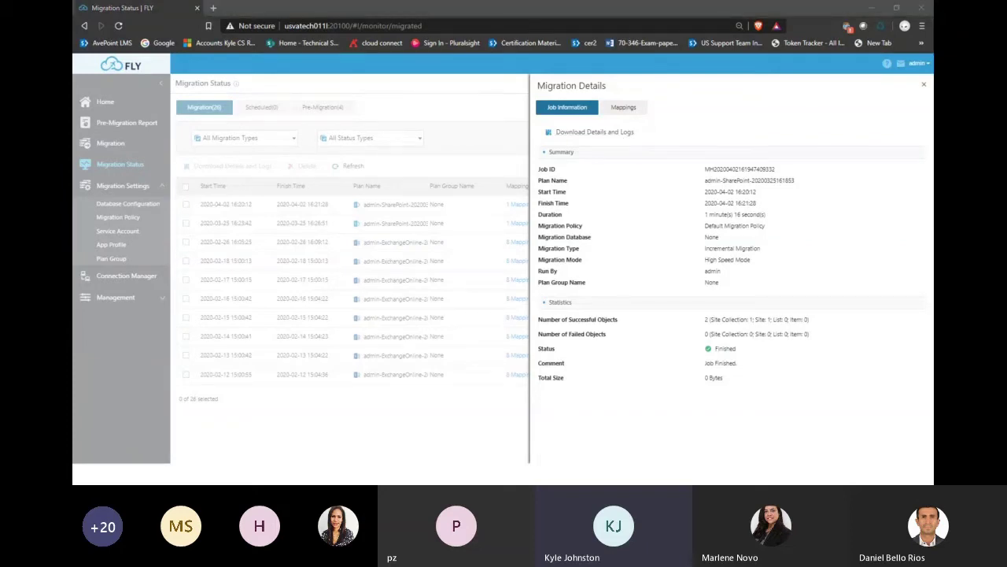
Bring the downloaded FLYDetailsLogs archive into view in File Explorer, maximize it and open Job Report.zip.
left_click_drag(73, 167, 479, 129)
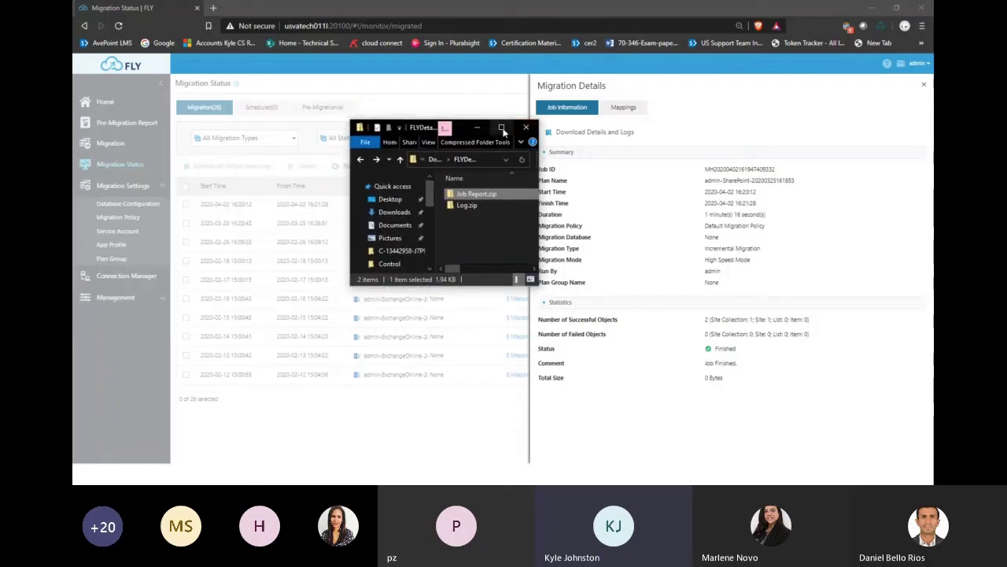
left_click(500, 128)
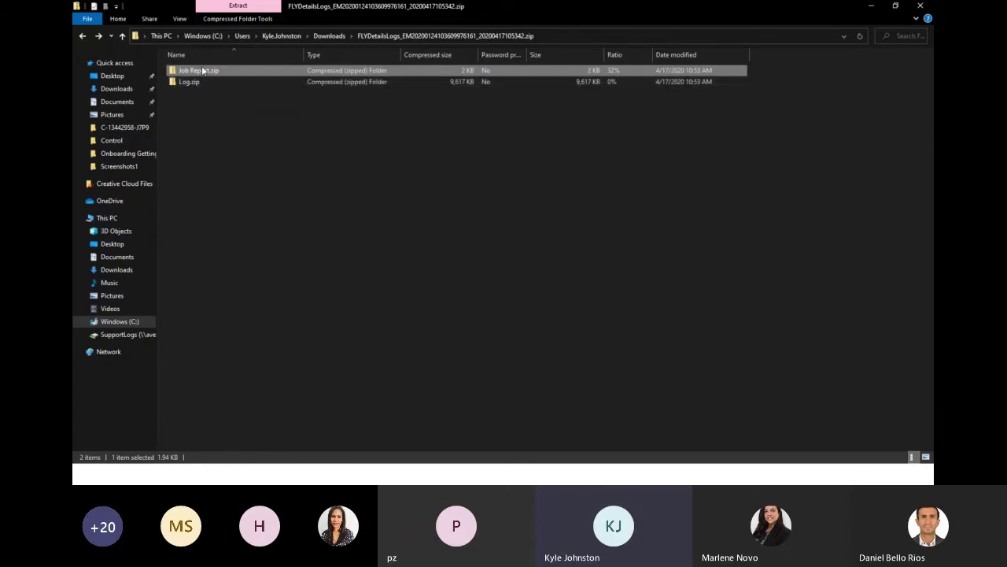
double_click(200, 72)
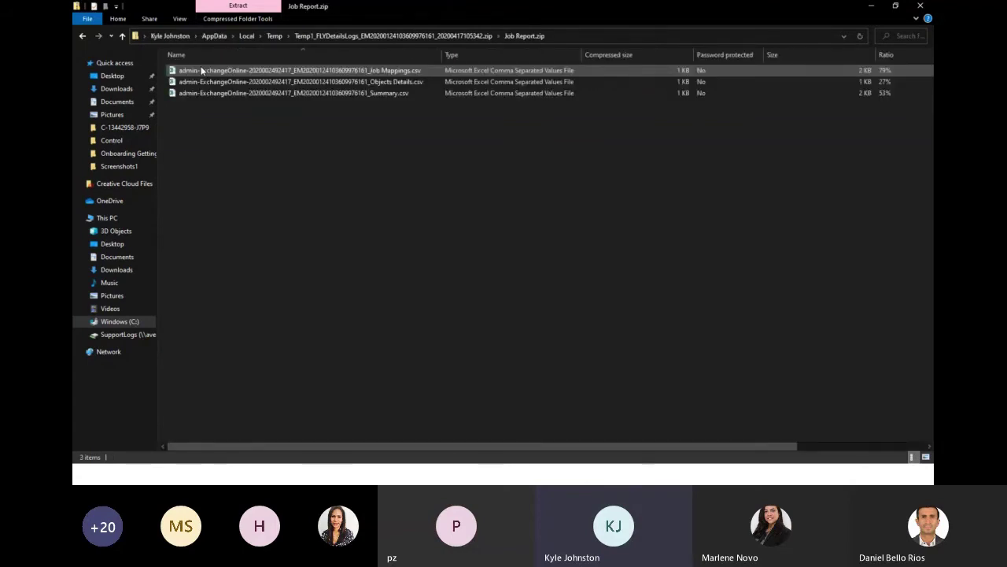
Open the Summary CSV in Excel, widen column A to read the object statistics, and close it without saving.
left_click(219, 92)
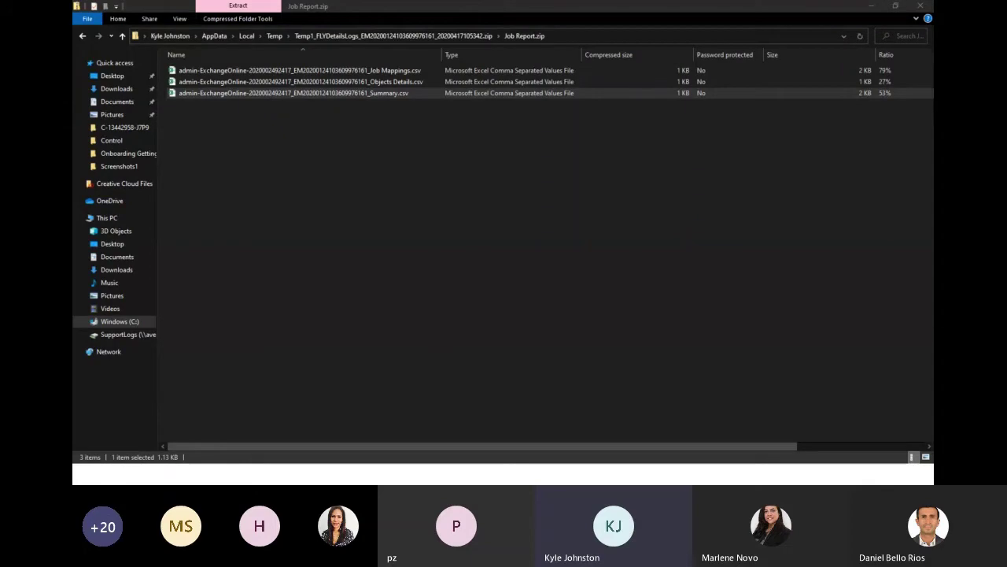
left_click_drag(76, 8, 544, 149)
left_click(620, 151)
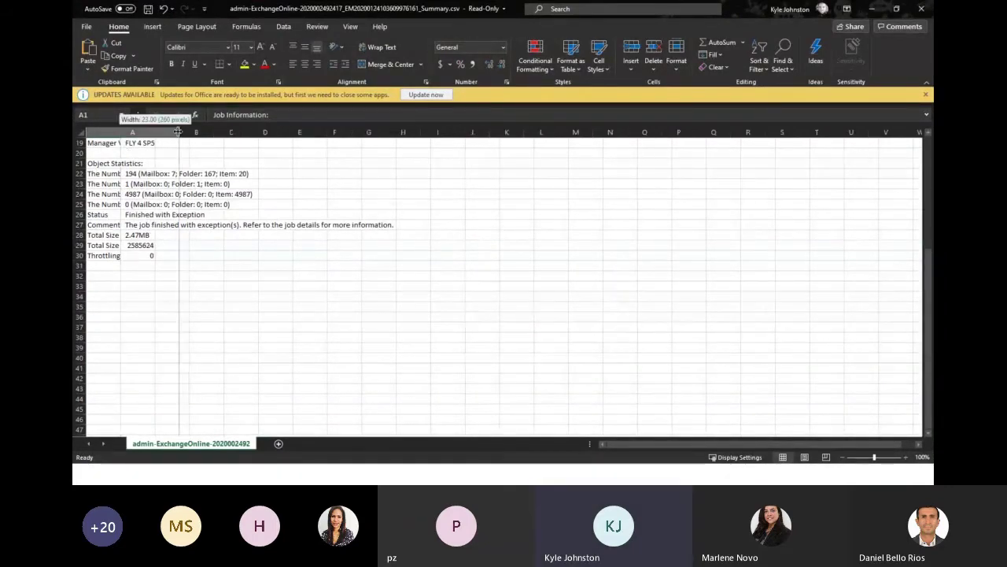
left_click_drag(119, 133, 179, 132)
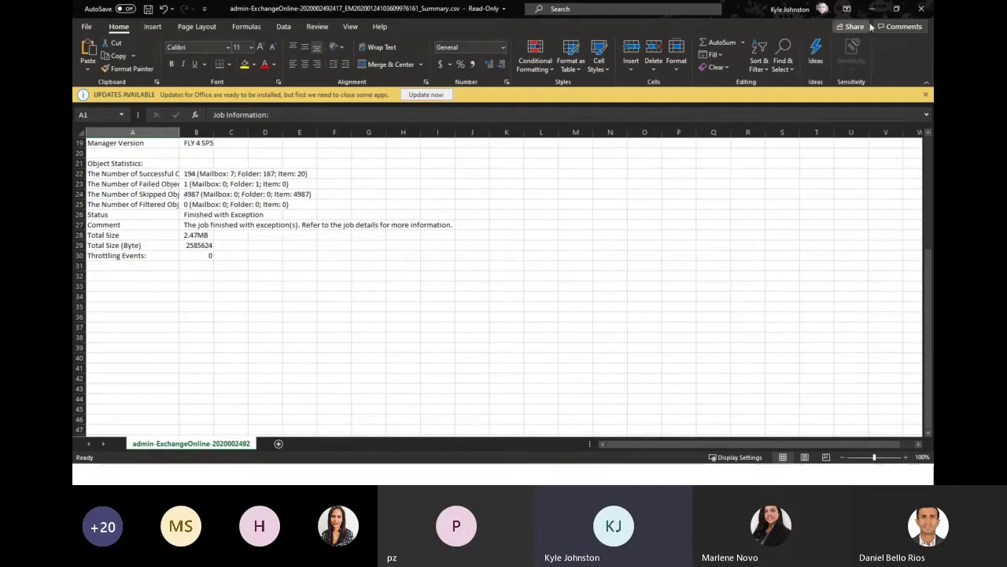
left_click(922, 9)
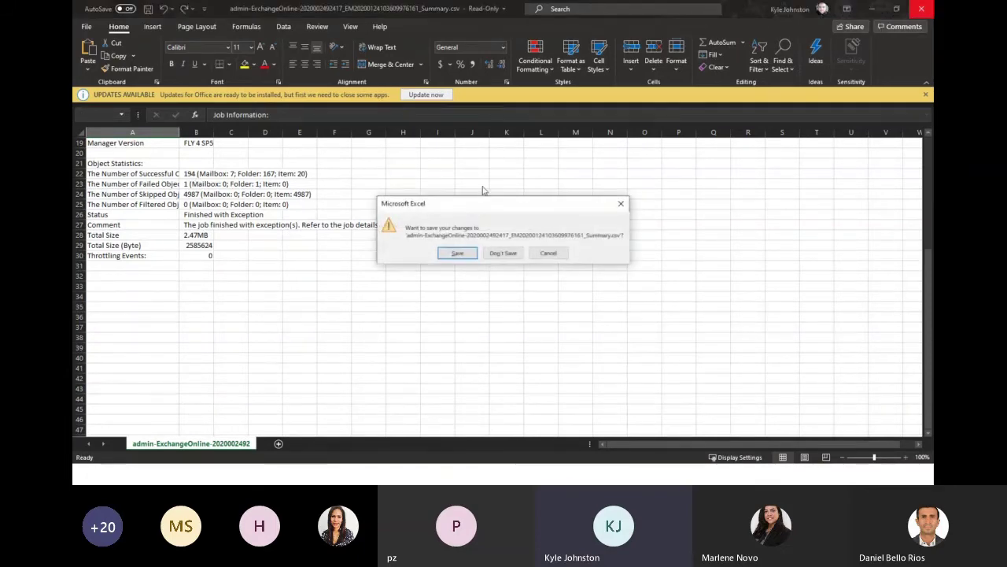
left_click(503, 253)
Open the Objects Details CSV, check the title of the failed object, and return to the Job Report folder.
left_click(277, 85)
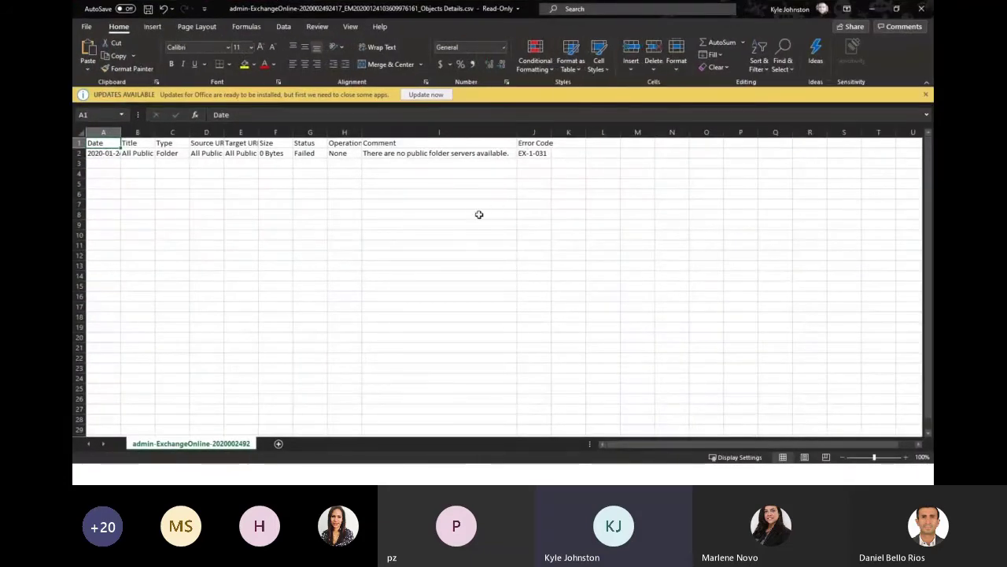
left_click(147, 154)
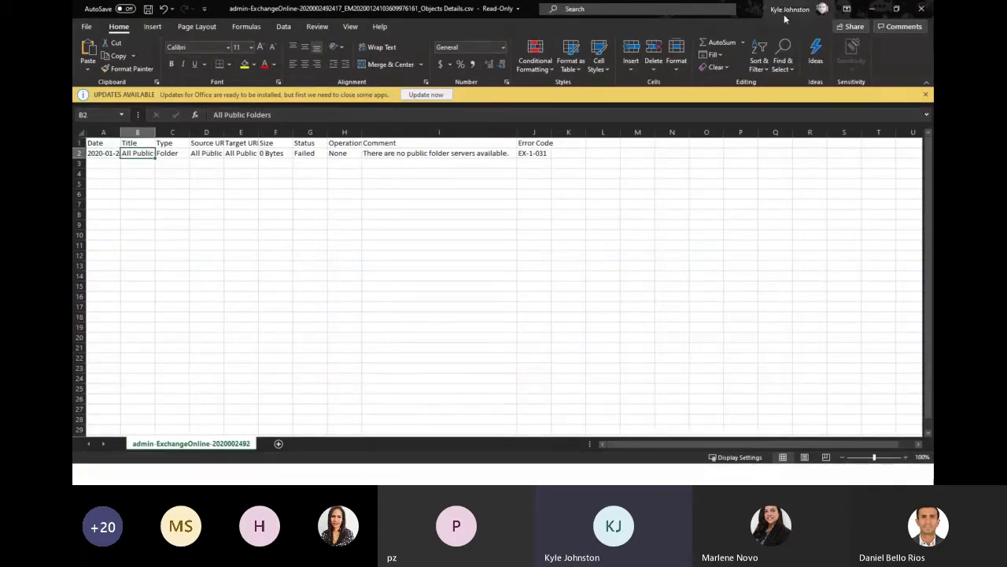
left_click(872, 9)
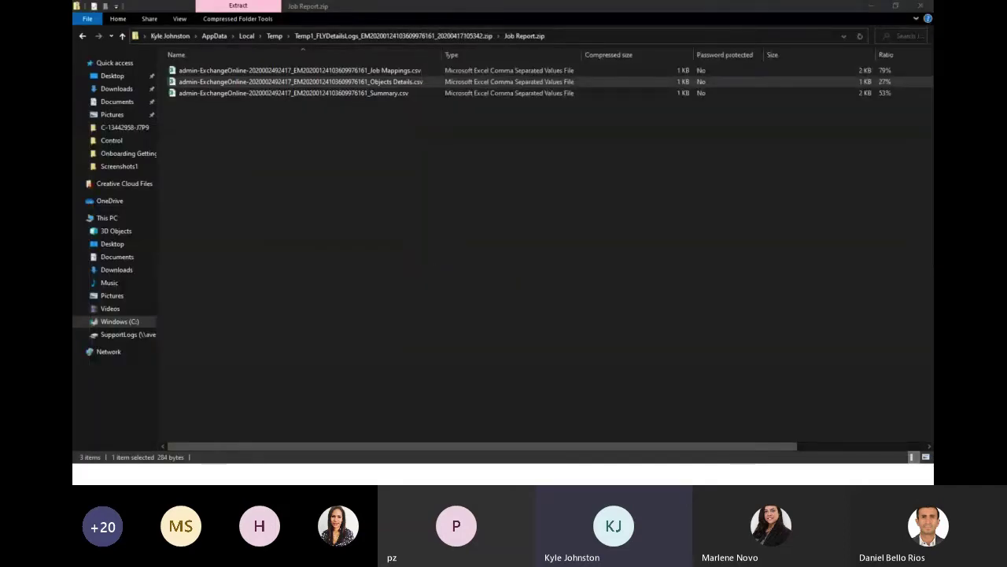
left_click(697, 11)
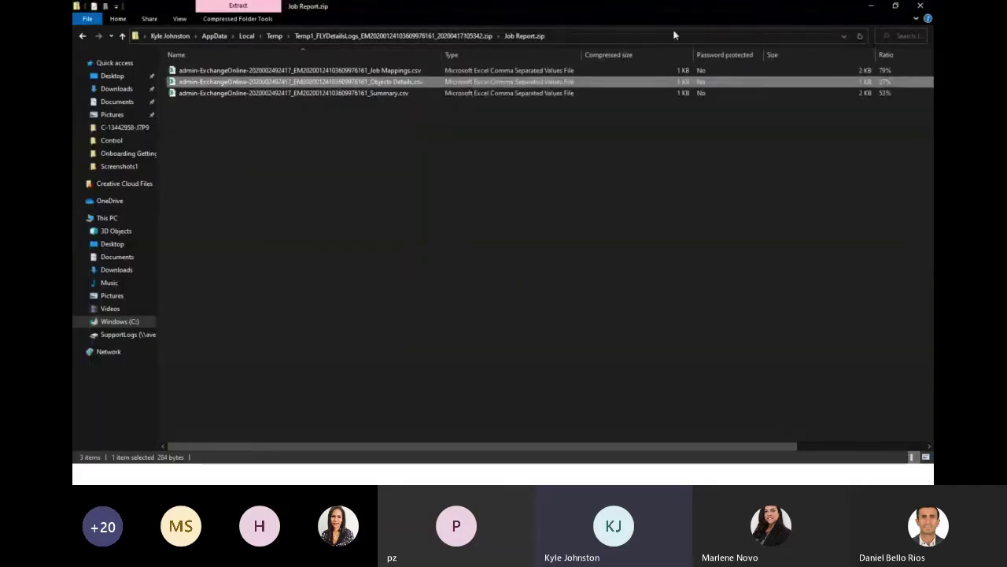
Return to FLY from the job report folder, close the job's migration details and open Device Manager.
left_click(871, 8)
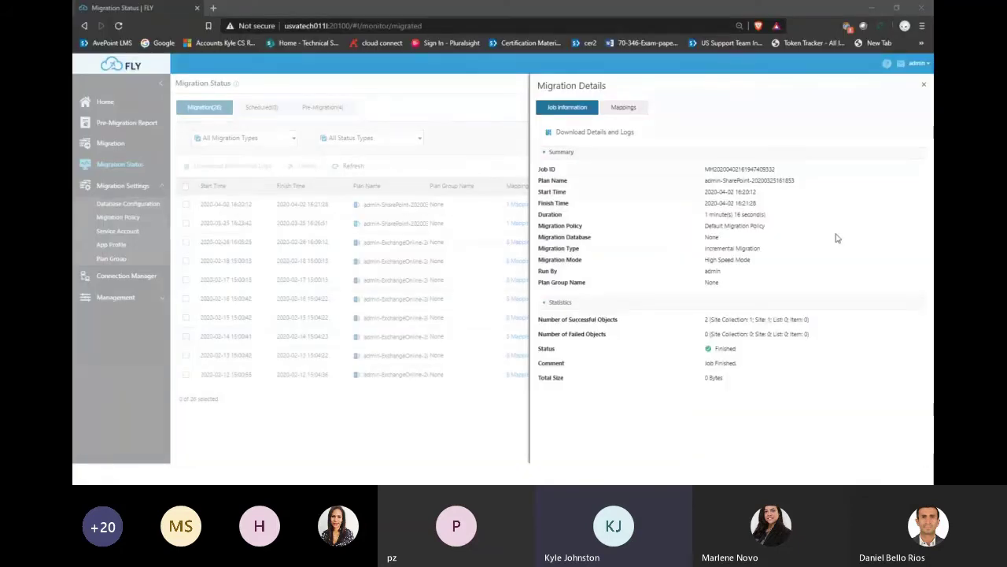
left_click(924, 84)
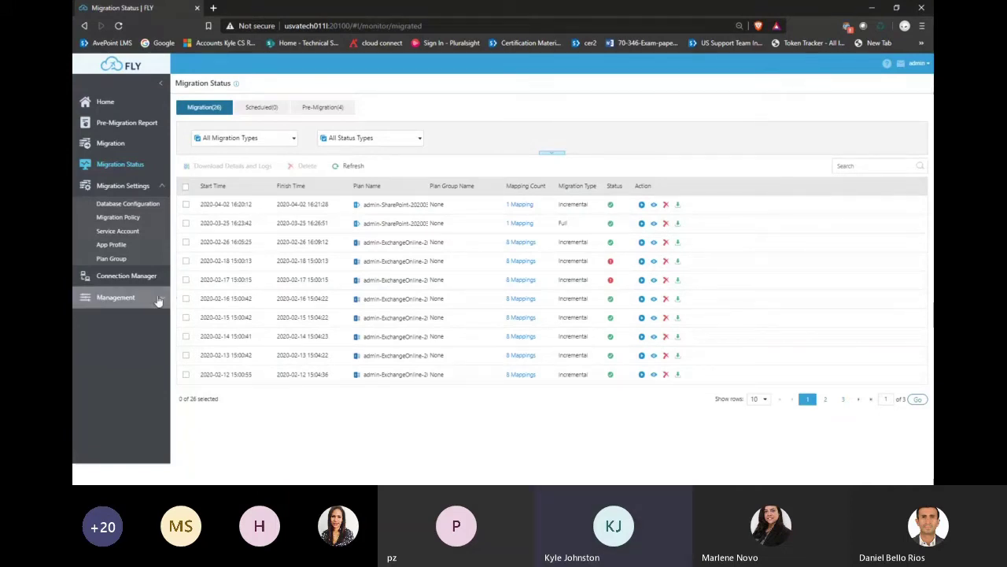
left_click(157, 298)
left_click(141, 302)
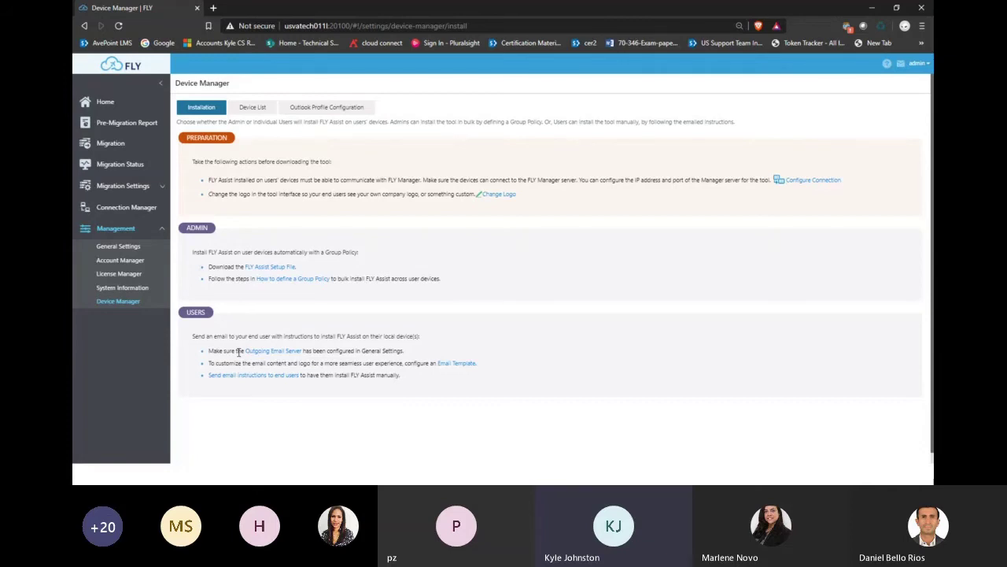
Review Device Manager's FLY Assist connection settings, the device list and the Outlook profile configuration.
left_click(796, 181)
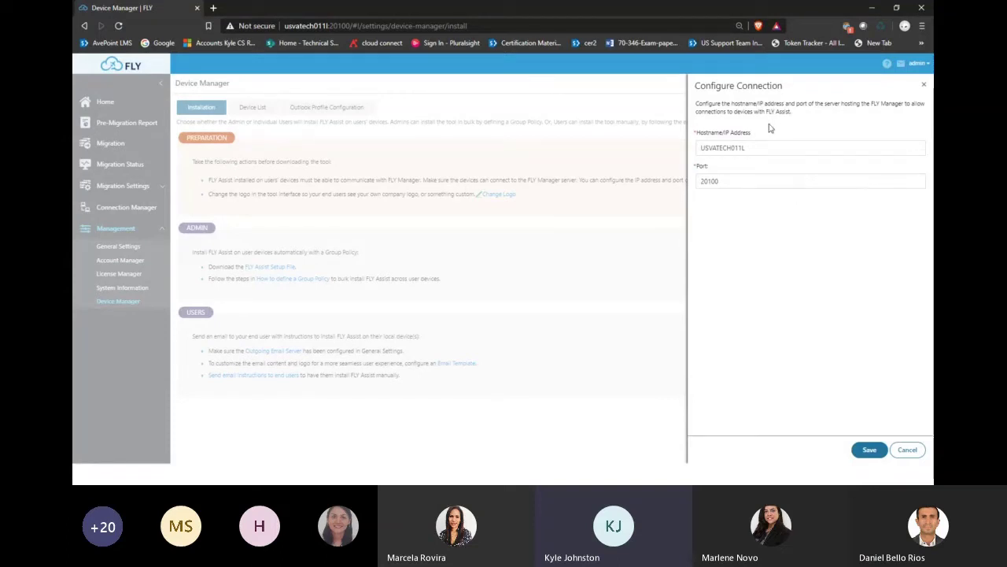
left_click(924, 85)
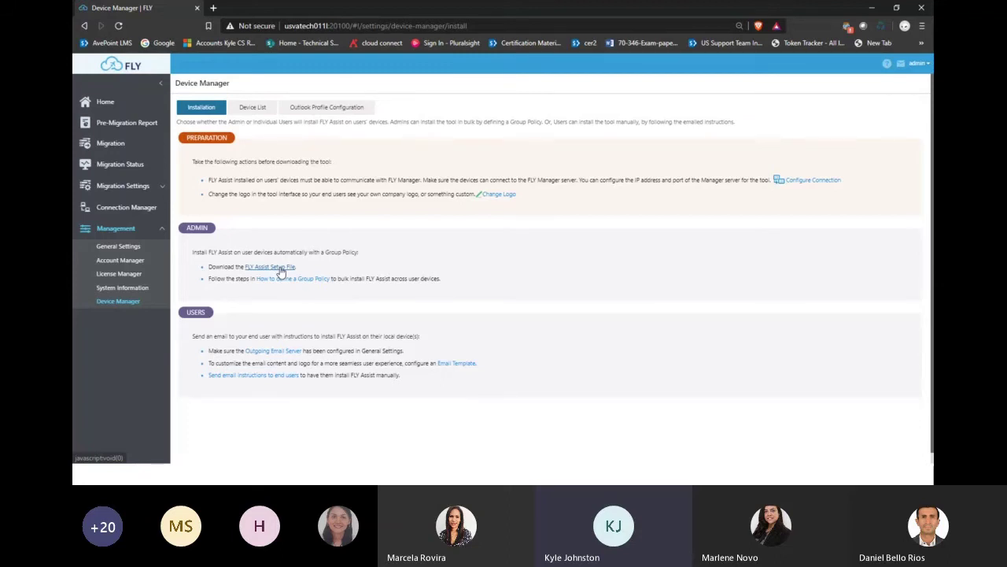
left_click(253, 108)
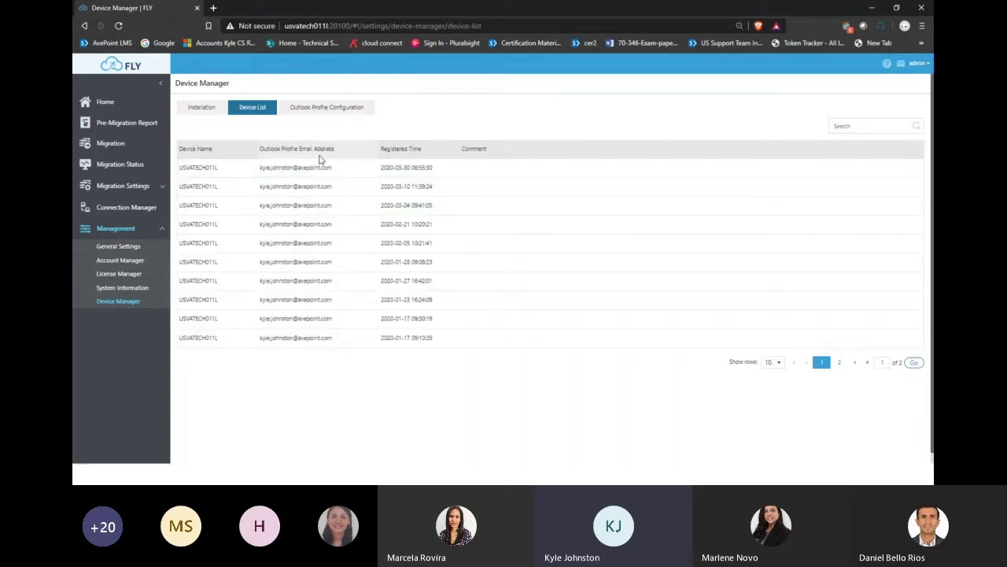
left_click(330, 108)
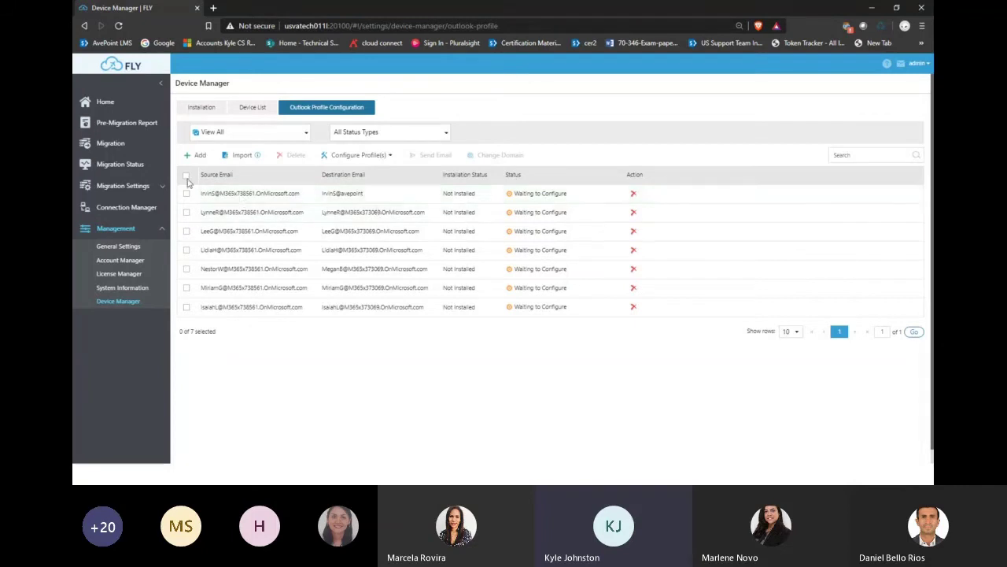
Review the Pre-Migration Report for Exchange and SharePoint, and return to the Home page before moving the browser off the slides.
left_click(137, 132)
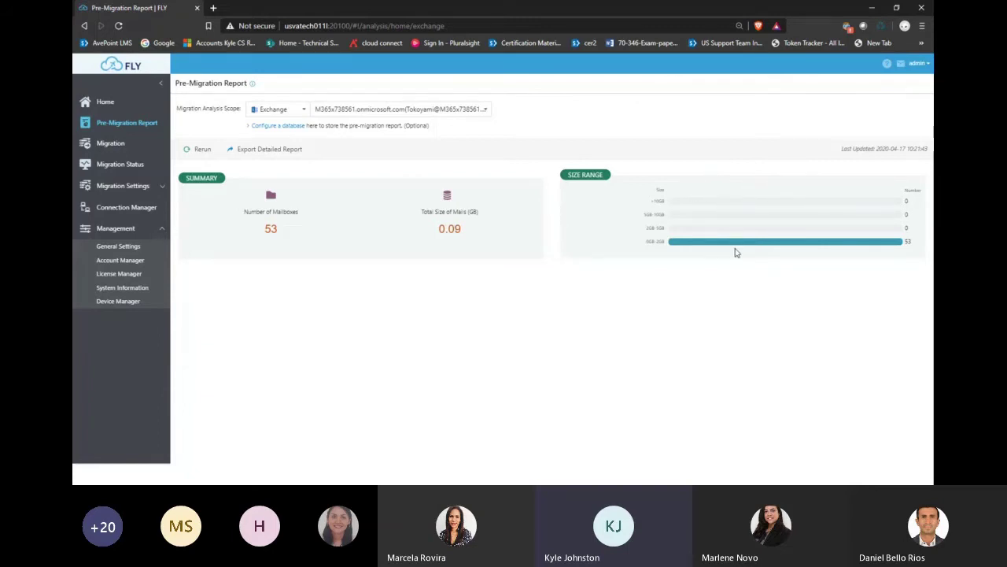
left_click(271, 110)
left_click(282, 136)
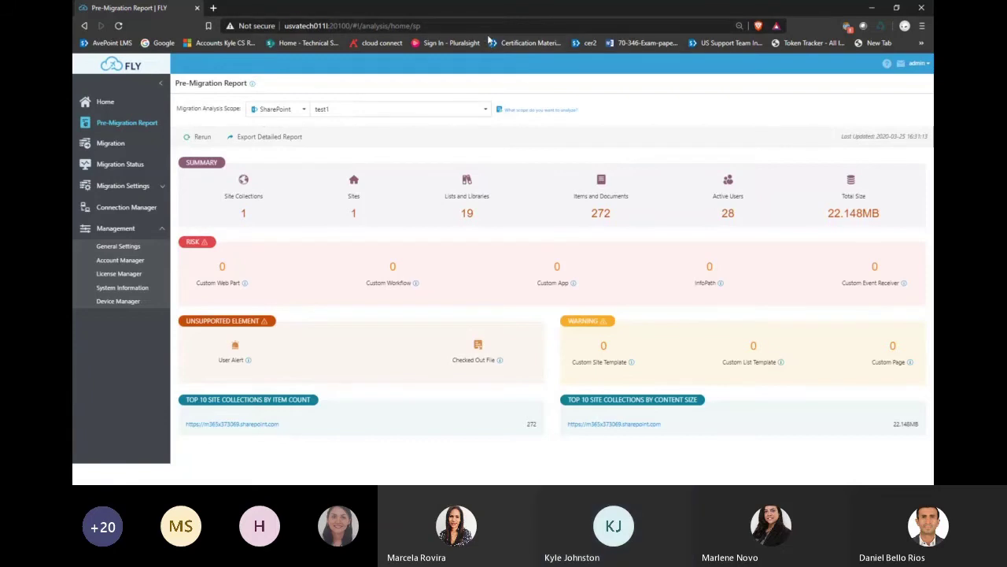
left_click(110, 103)
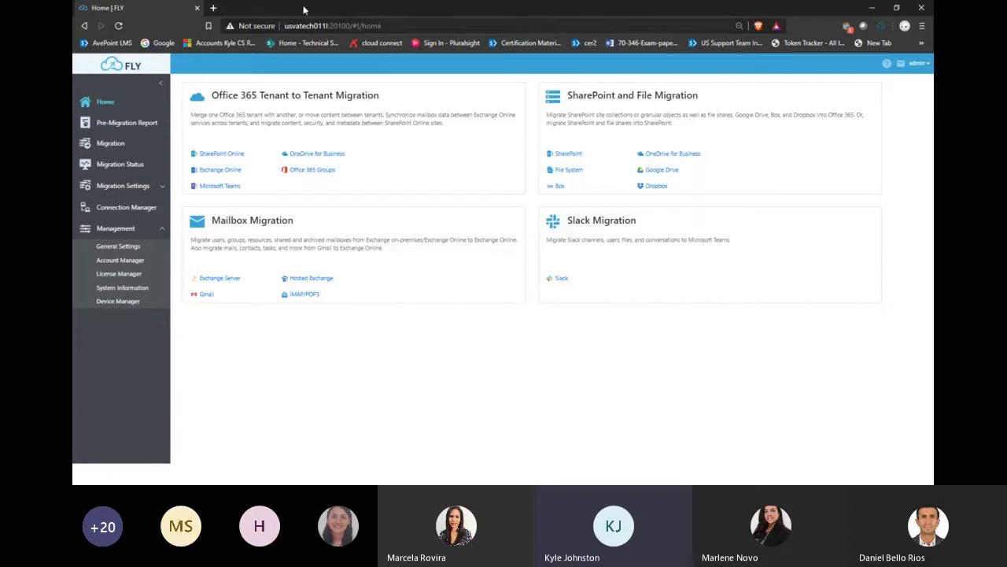
key("super+Down")
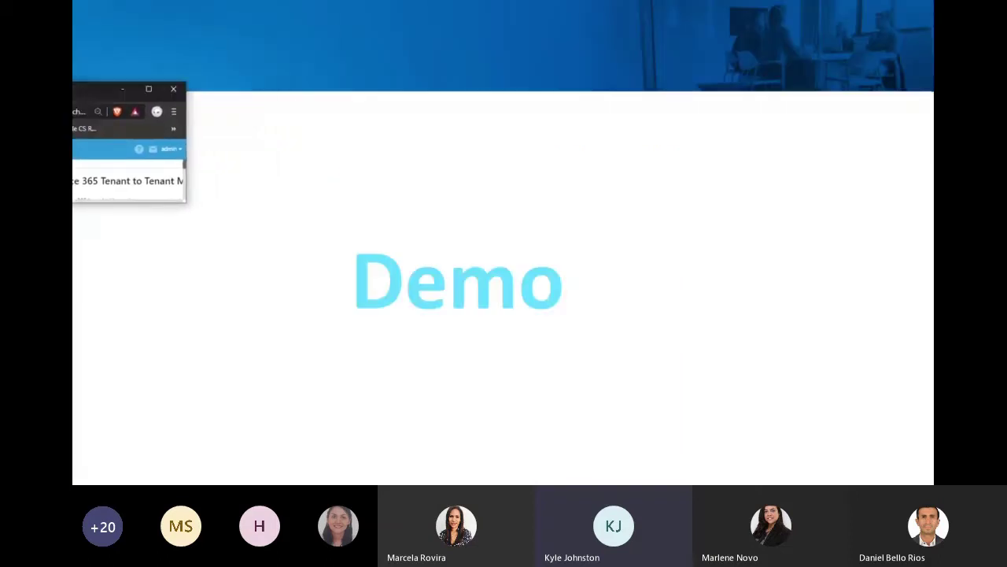
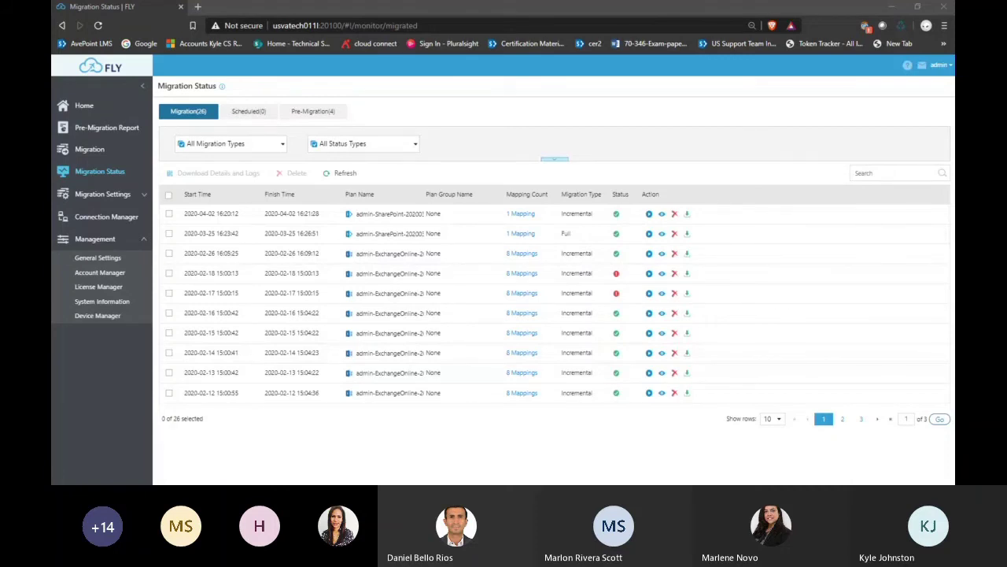
Start a new migration plan and look through its SharePoint source, destination and scope pages, ending back at the source.
left_click(92, 160)
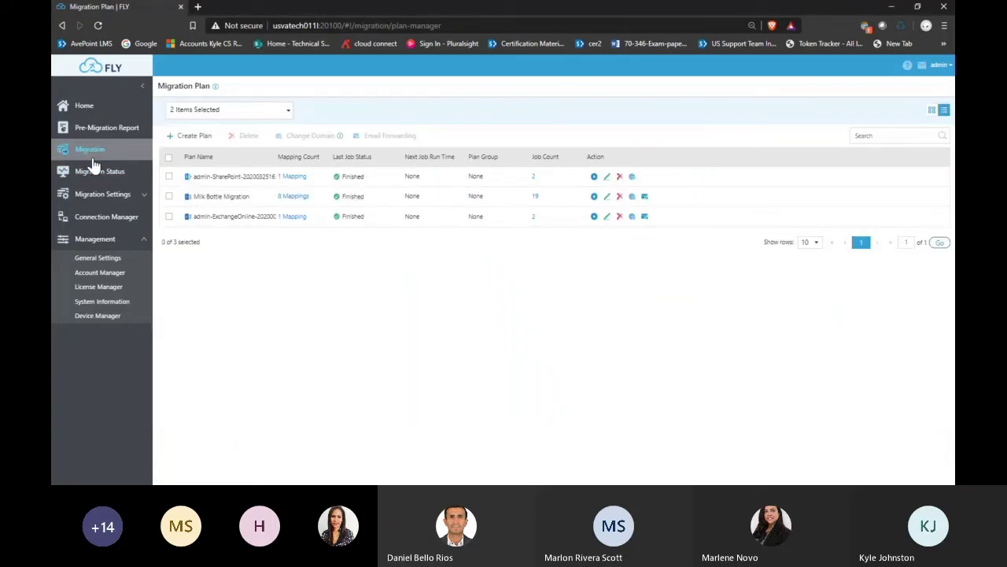
left_click(194, 136)
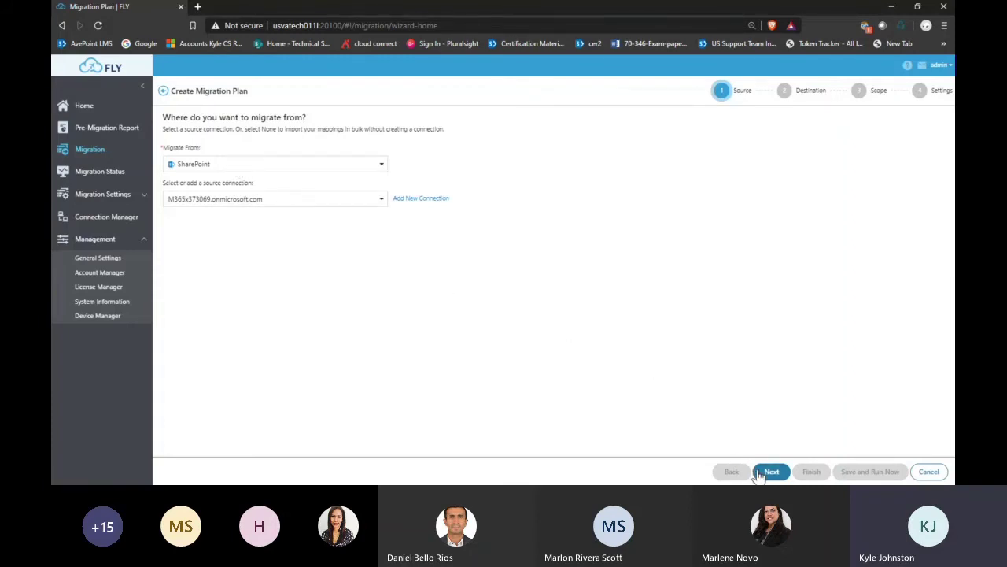
left_click(769, 472)
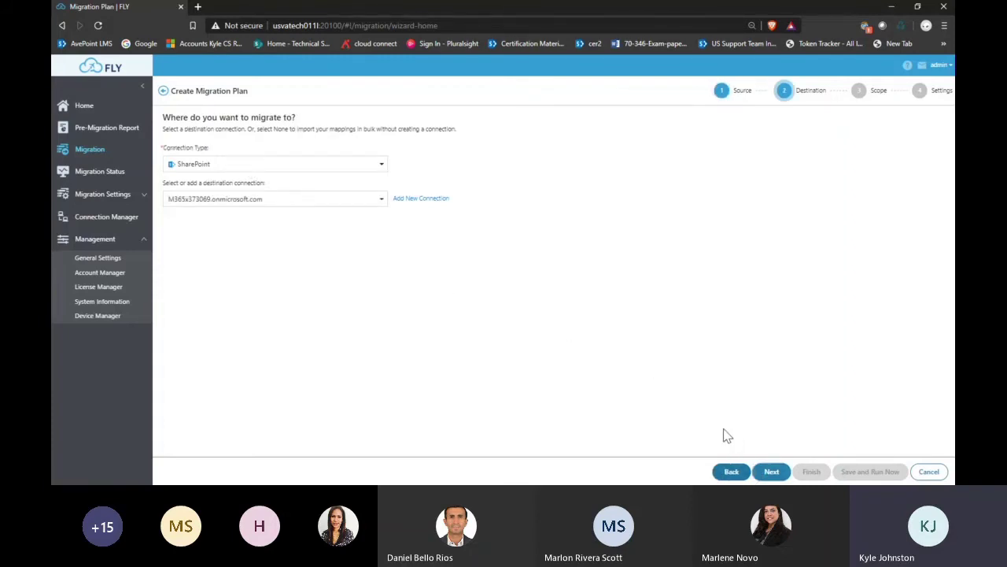
left_click(771, 472)
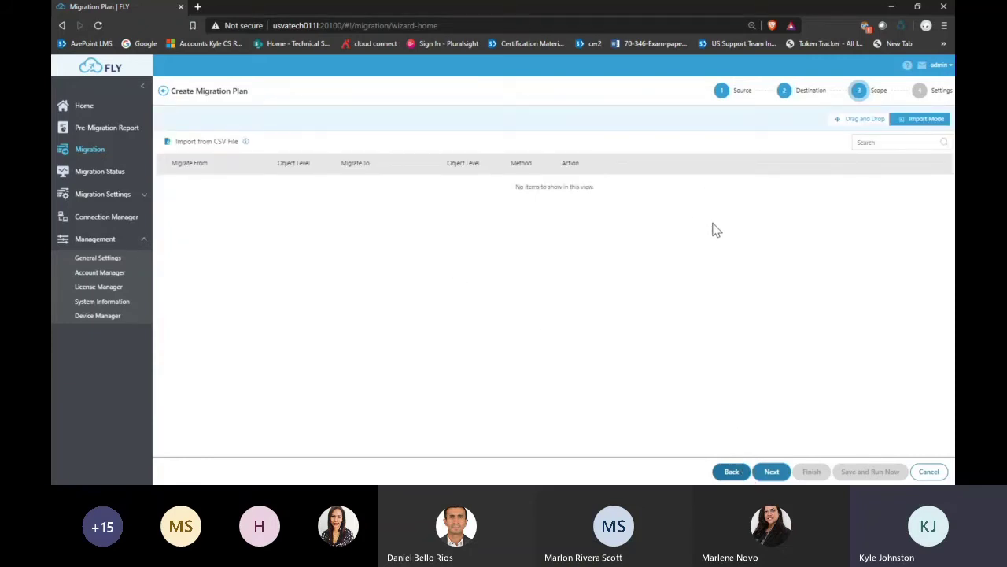
left_click(731, 471)
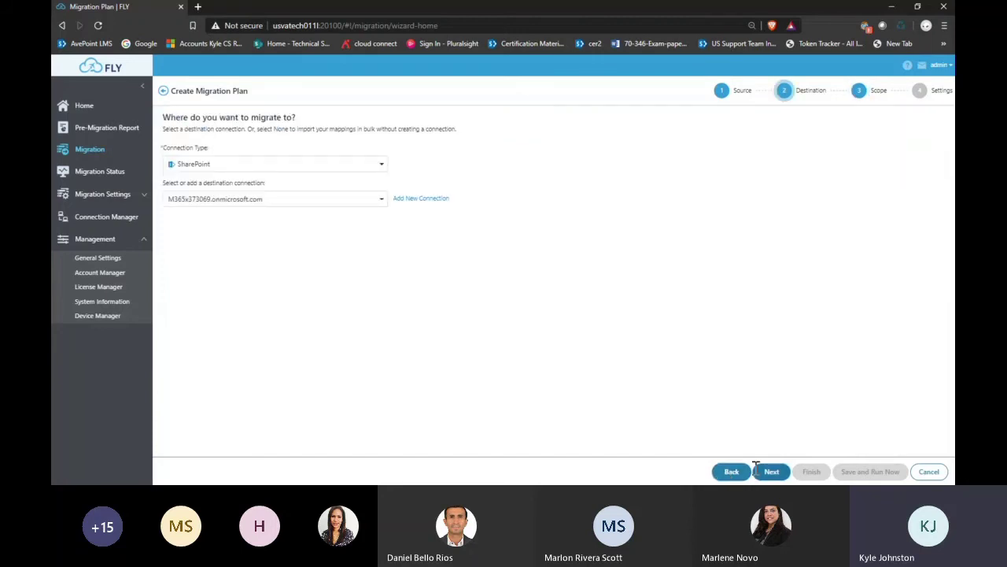
left_click(731, 471)
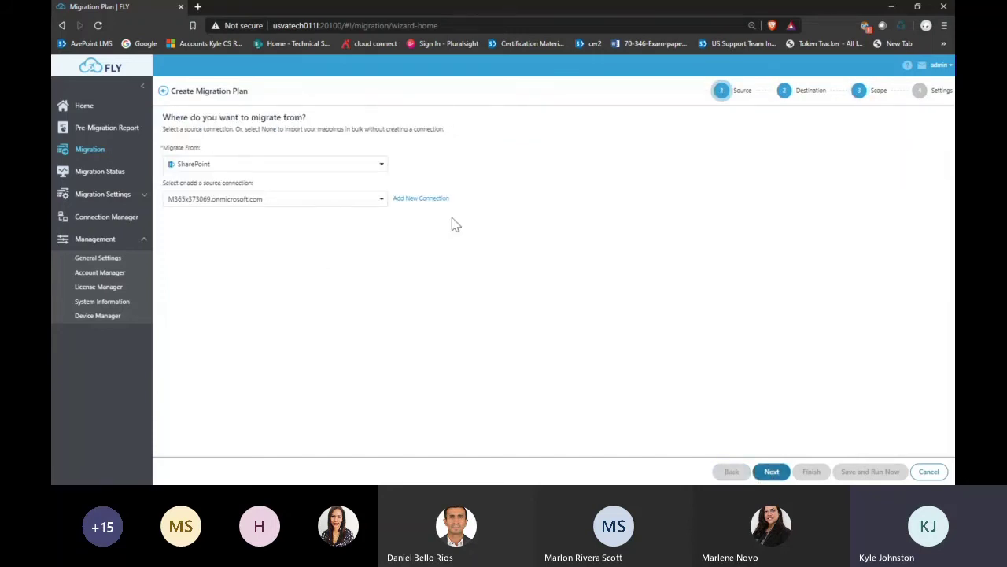
Choose M365x744597.OnMicrosoft.com as the SharePoint destination, view the site collection mapping scope, and go back to the source selection.
left_click(761, 471)
left_click(289, 199)
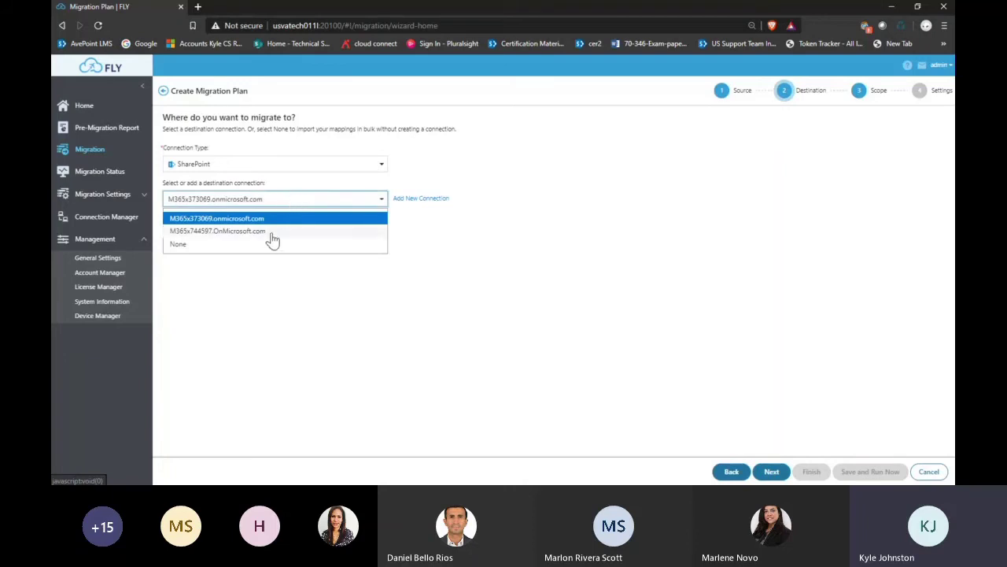
left_click(272, 236)
left_click(770, 472)
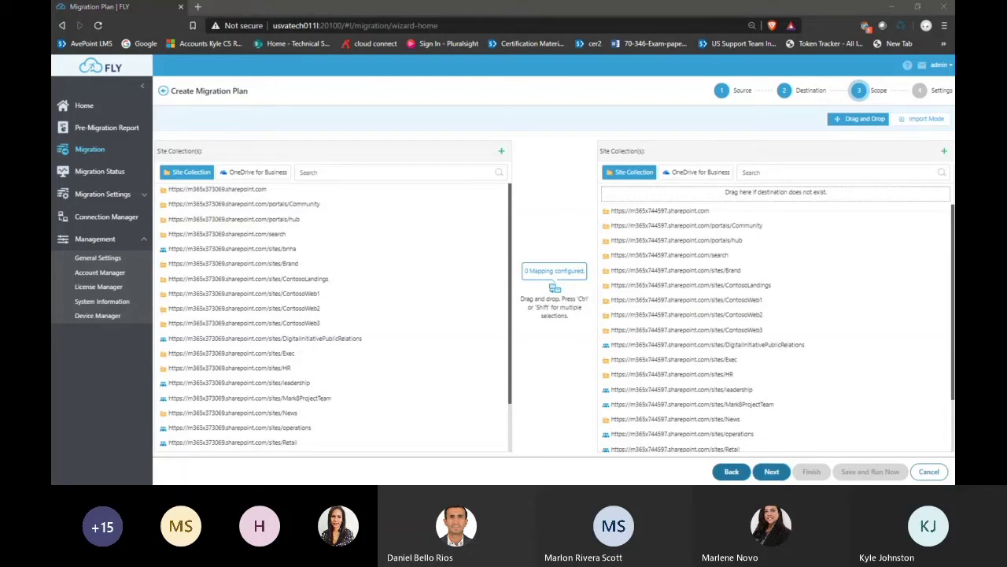
left_click(741, 474)
left_click(741, 473)
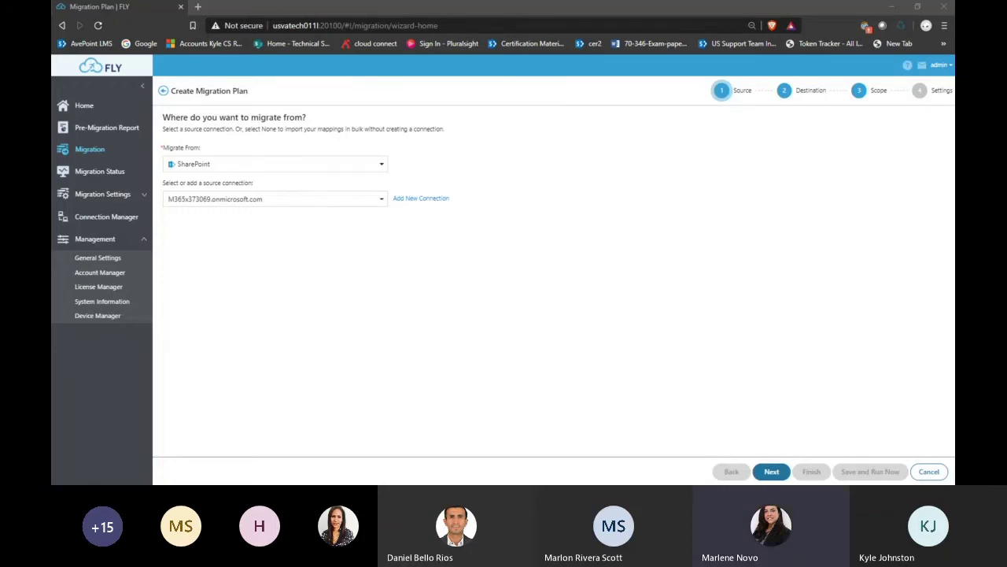
Set the plan's source type to Microsoft Teams, keeping the M365x738561.onmicrosoft.com source connection.
left_click(214, 165)
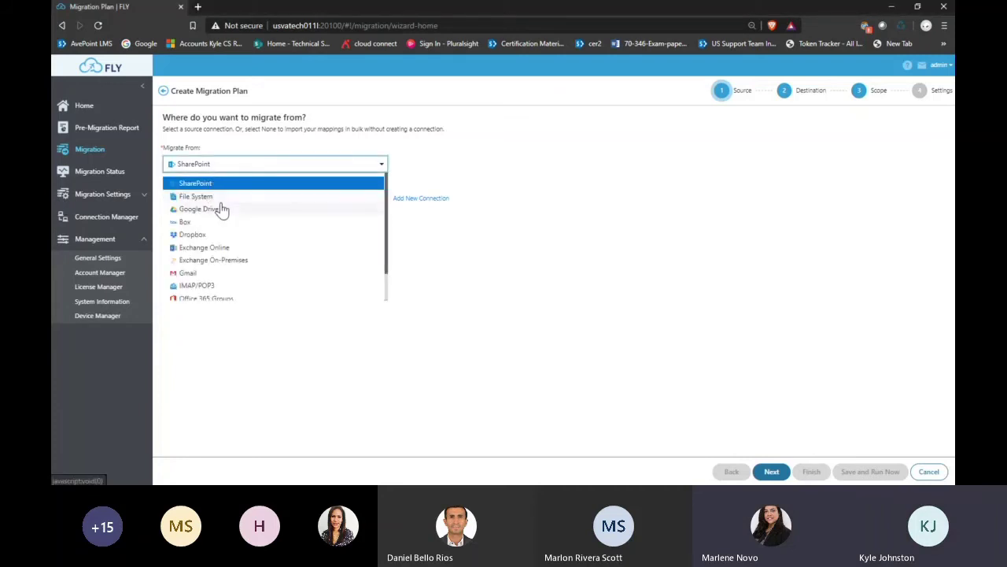
scroll(220, 208, "down", 2)
left_click(224, 281)
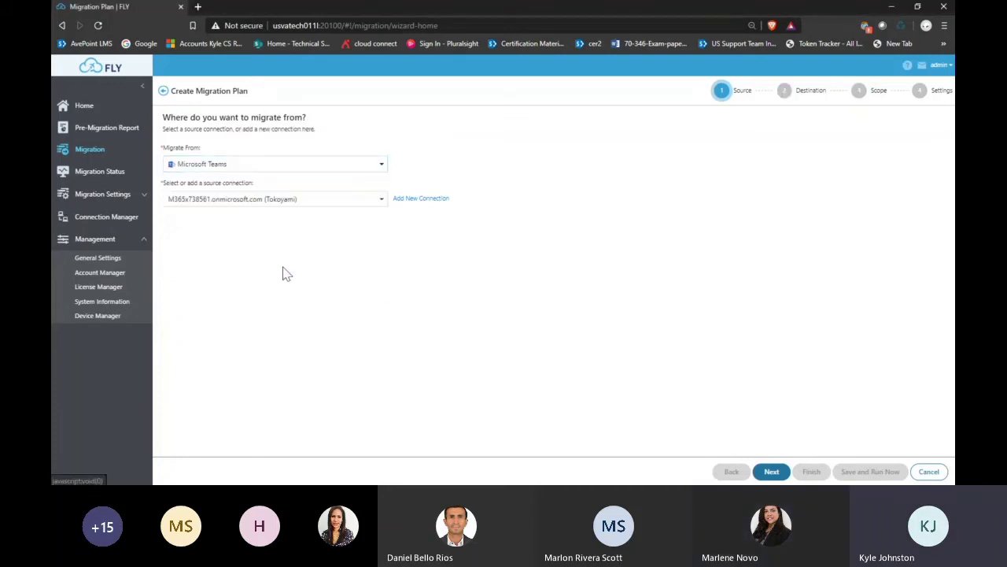
left_click(280, 199)
left_click(281, 199)
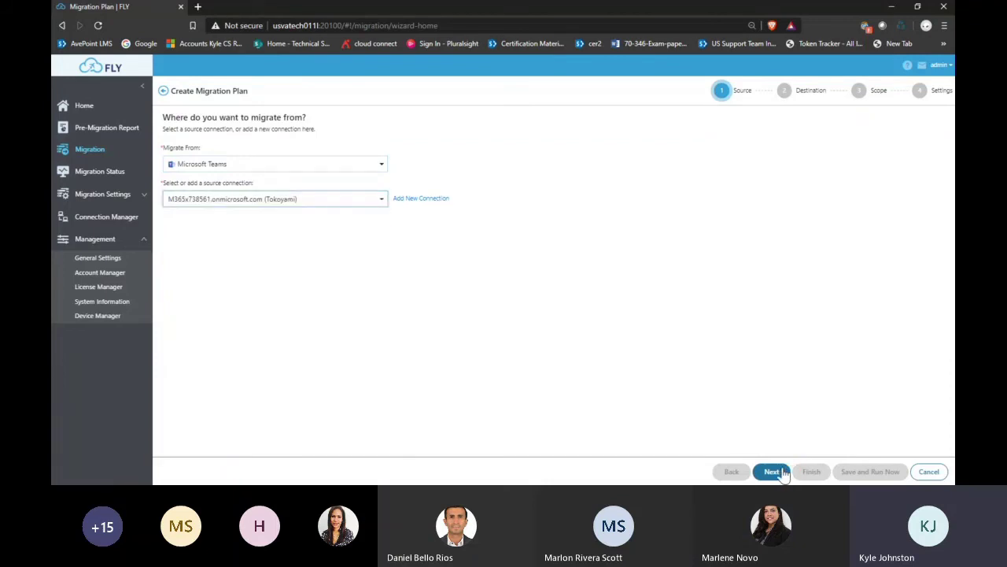
Set M365x744597.onmicrosoft.com as the Microsoft Teams destination connection and continue to the scope.
left_click(772, 471)
left_click(270, 198)
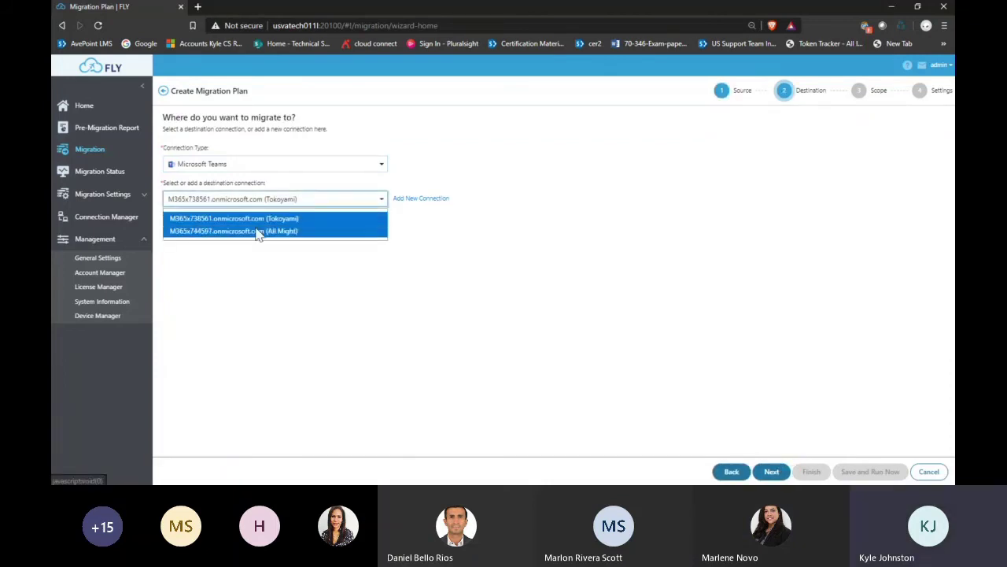
left_click(258, 230)
left_click(771, 471)
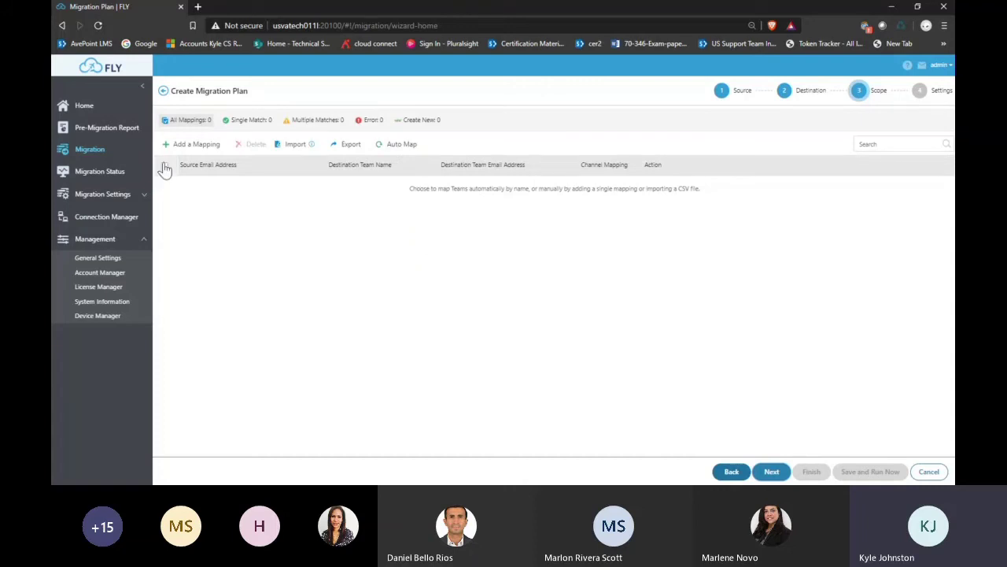
Add a blank Teams mapping, map the teams automatically by name, and continue to the plan settings.
left_click(194, 144)
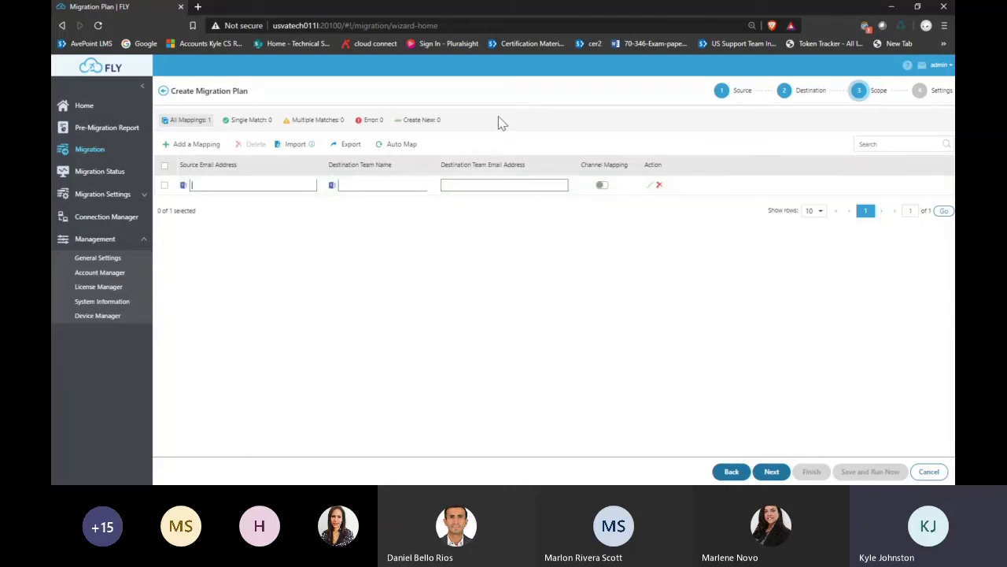
left_click(406, 149)
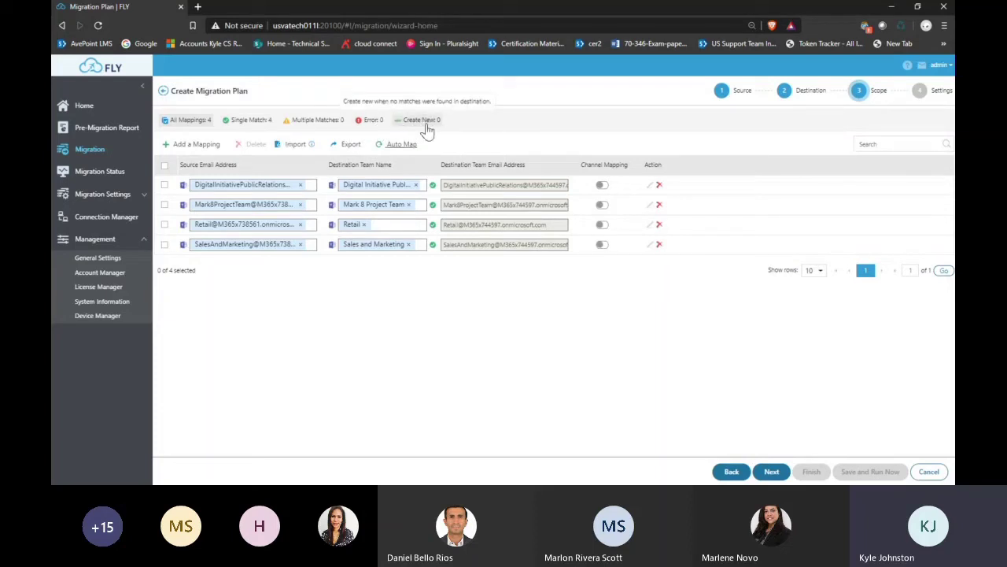
left_click(772, 472)
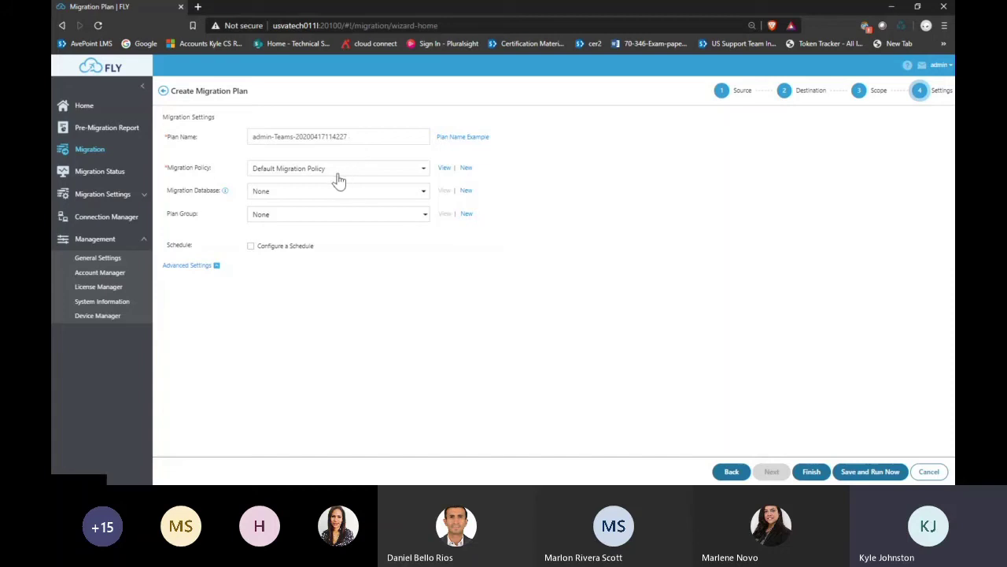
Review the conflict resolution, group mailbox and user mapping options of a new migration policy, and close it without saving.
left_click(465, 168)
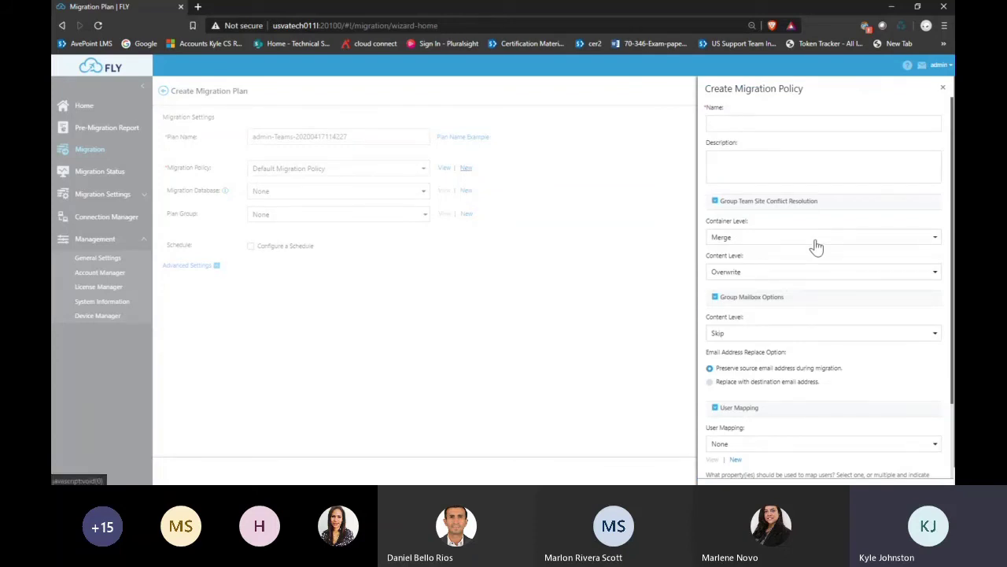
left_click(756, 244)
left_click(755, 269)
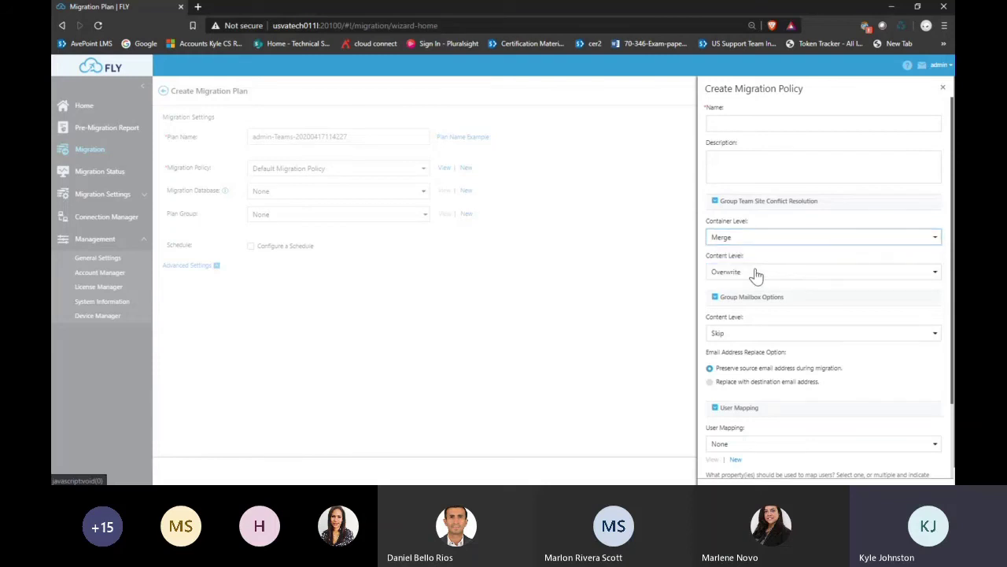
left_click(755, 274)
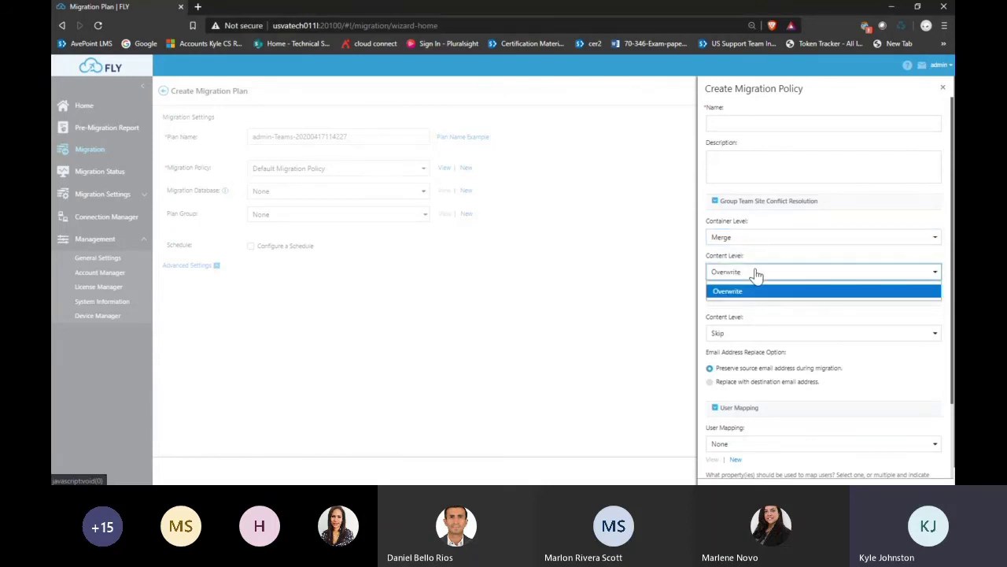
left_click(755, 273)
scroll(754, 277, "down", 1)
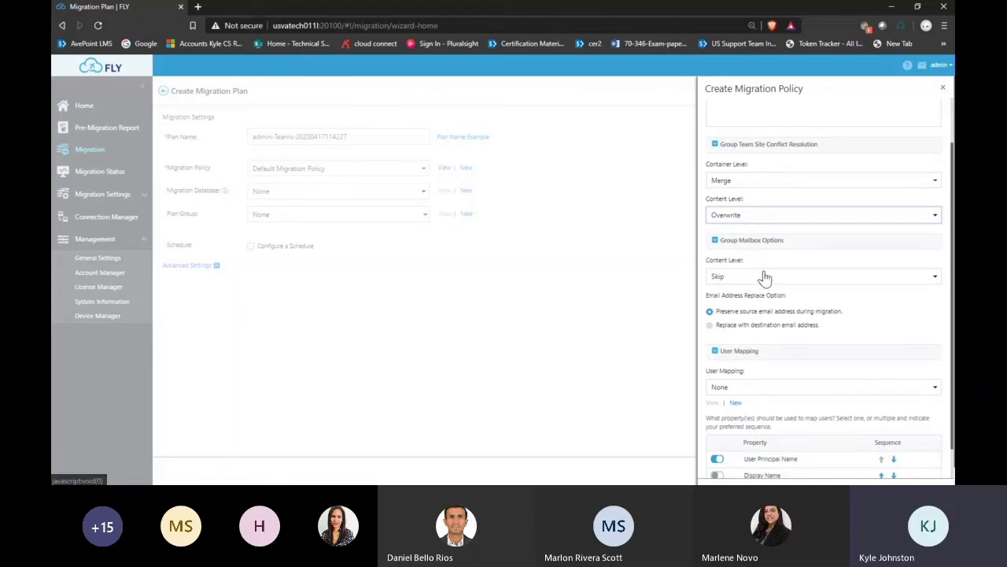
scroll(770, 283, "down", 1)
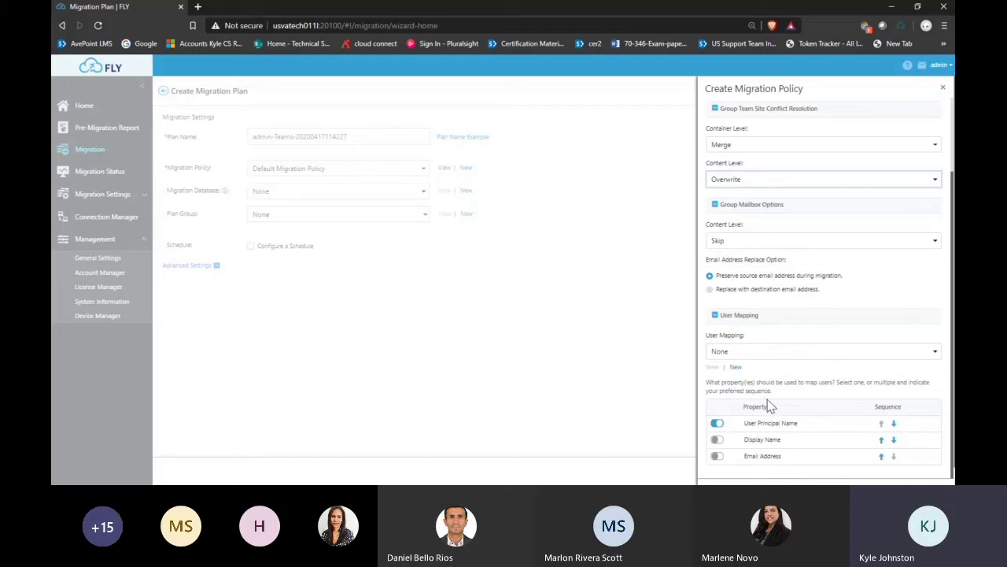
left_click(944, 90)
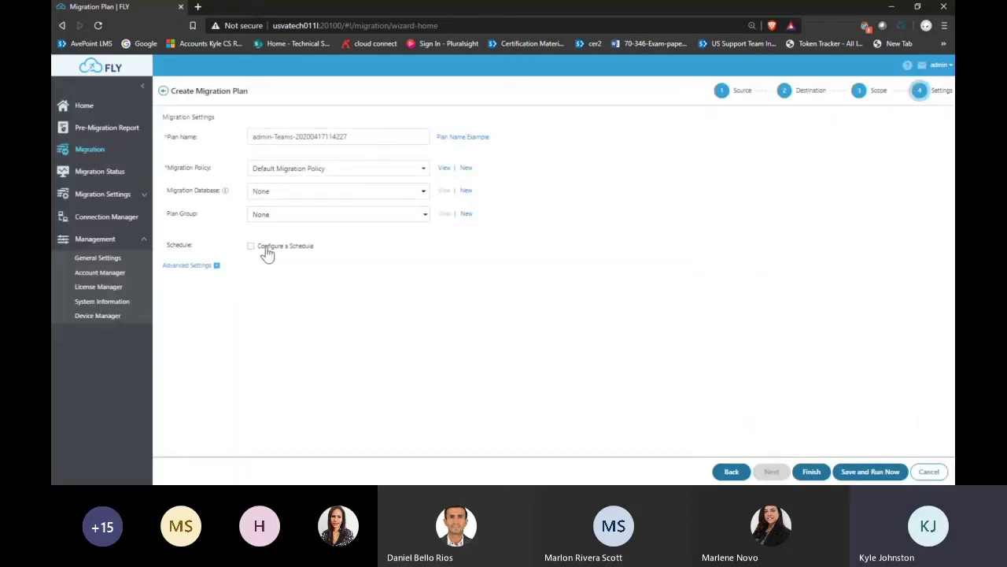
Set the plan to run once on a schedule, and choose to migrate Teams conversations as HTML file and messages.
left_click(268, 251)
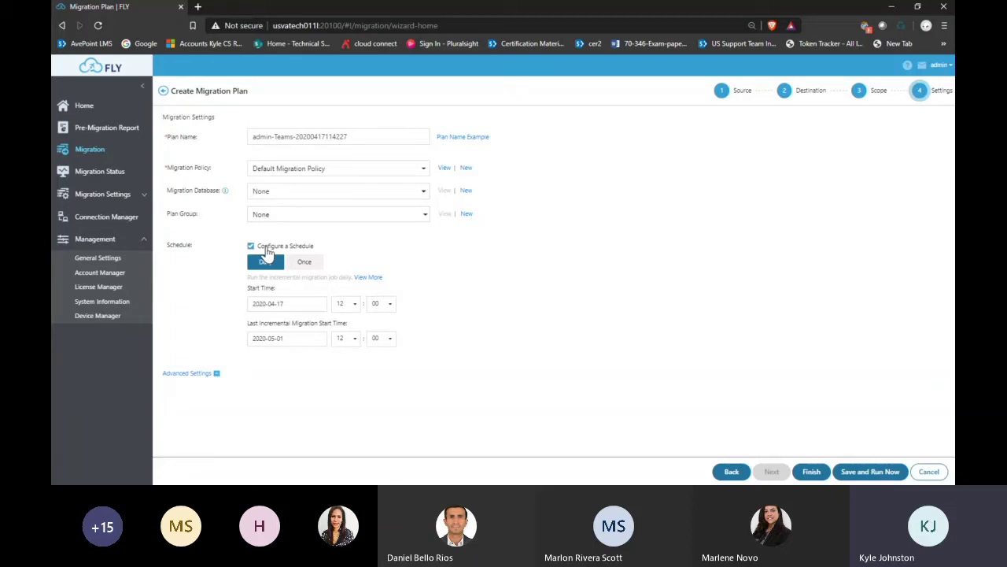
left_click(315, 264)
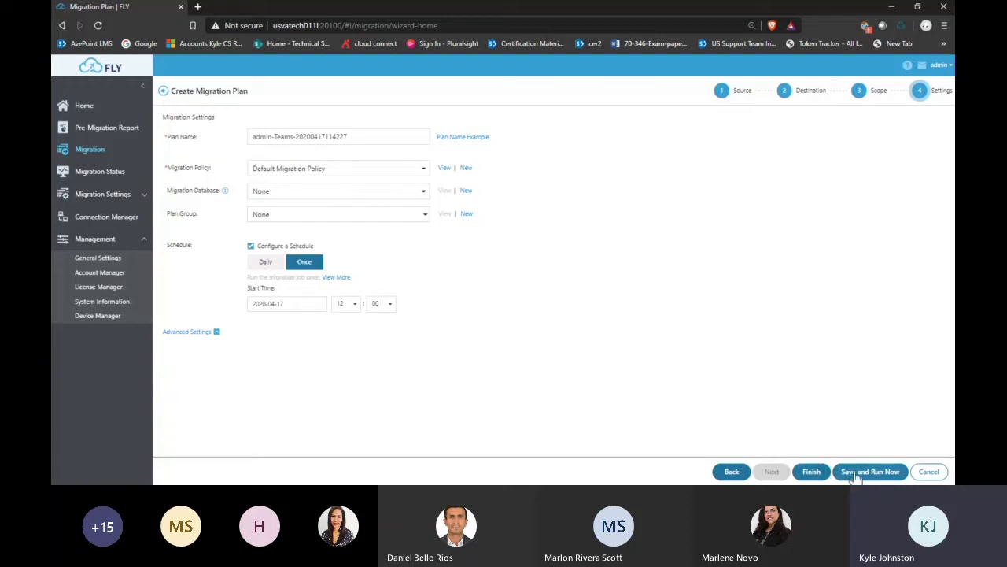
left_click(216, 333)
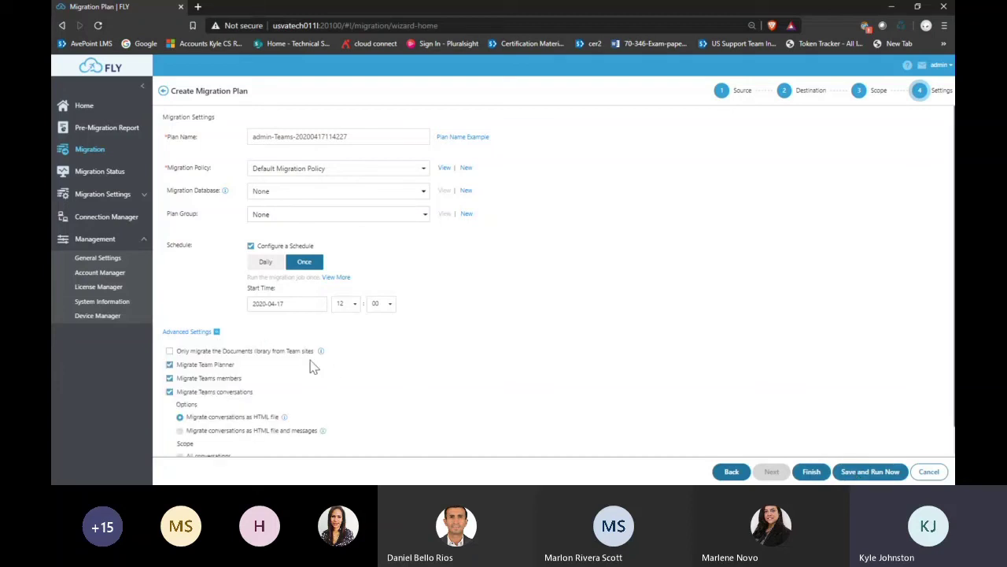
scroll(312, 367, "down", 1)
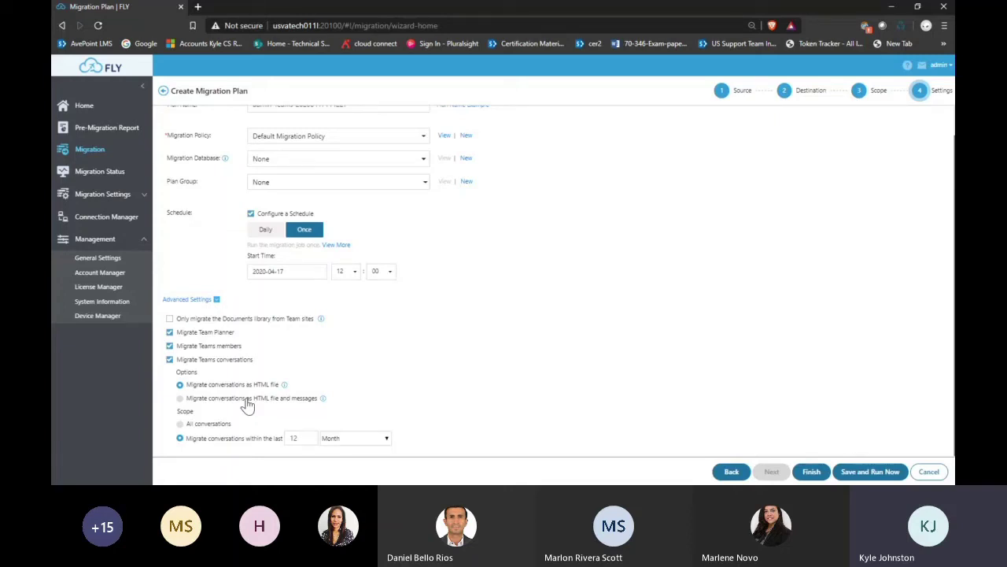
left_click(246, 399)
Remove the schedule, save the plan and run it immediately as a full Groups/Teams migration with mailbox and SharePoint data.
scroll(310, 365, "up", 2)
scroll(326, 367, "down", 2)
left_click(251, 213)
left_click(878, 474)
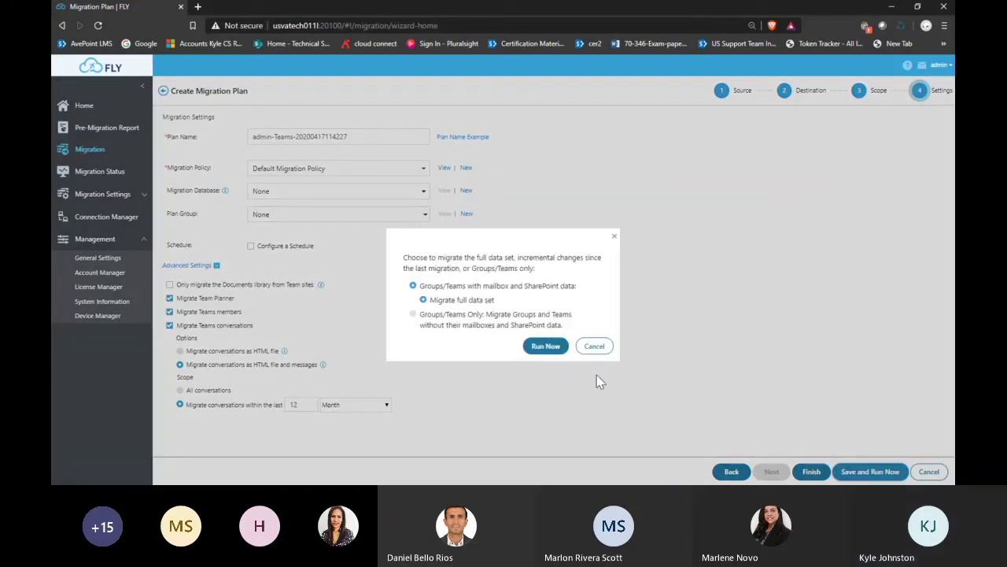
left_click(545, 347)
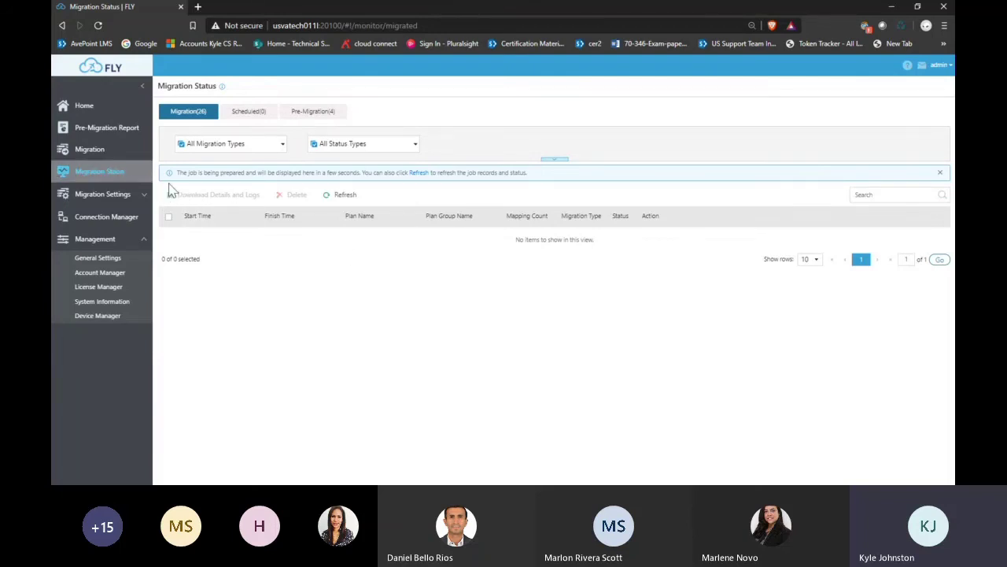
left_click(420, 174)
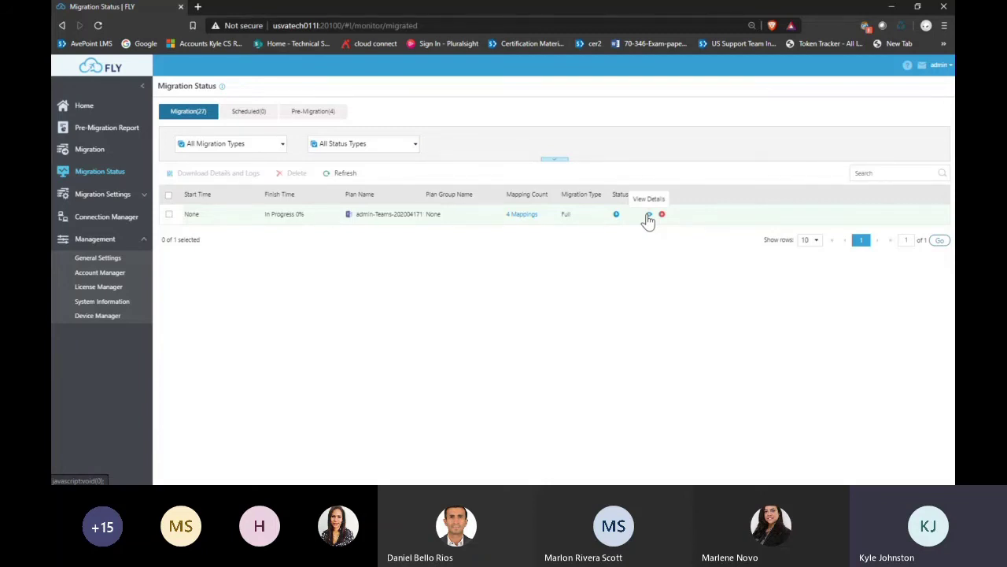
Return to the migration plans and start creating another plan.
left_click(90, 150)
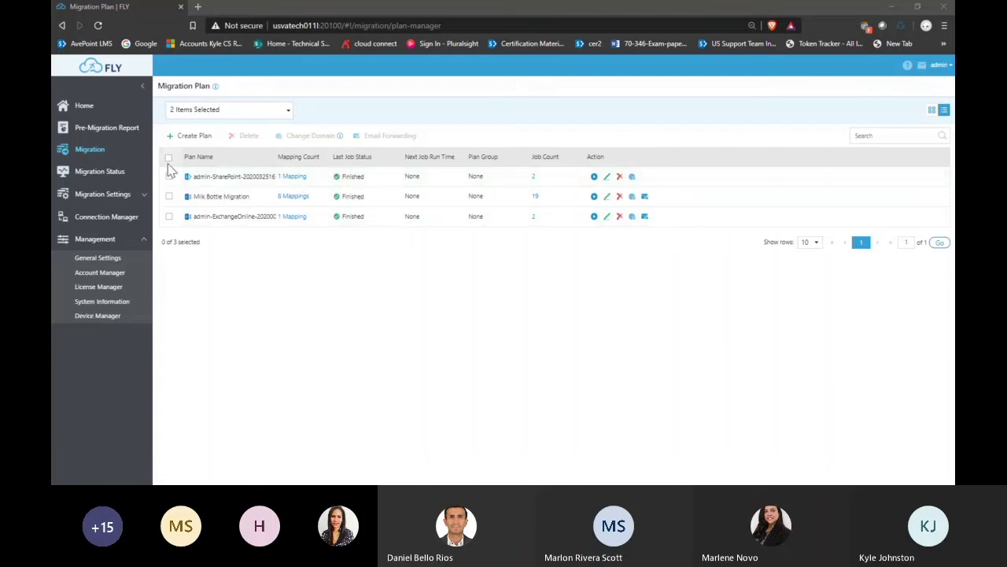
left_click(183, 137)
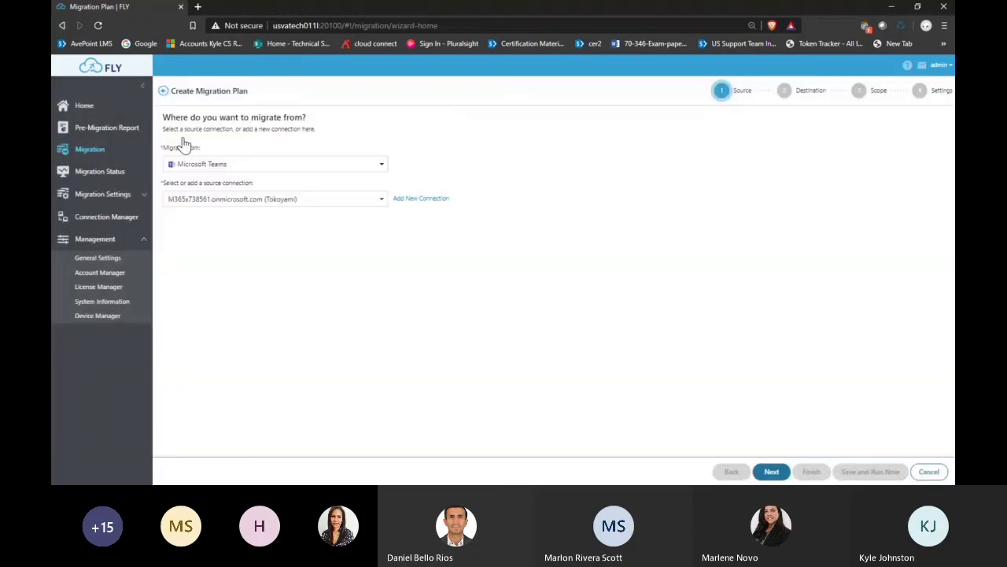
Try IMAP/POP3 as the source and review its type options, choosing Others to see the custom server settings.
left_click(241, 169)
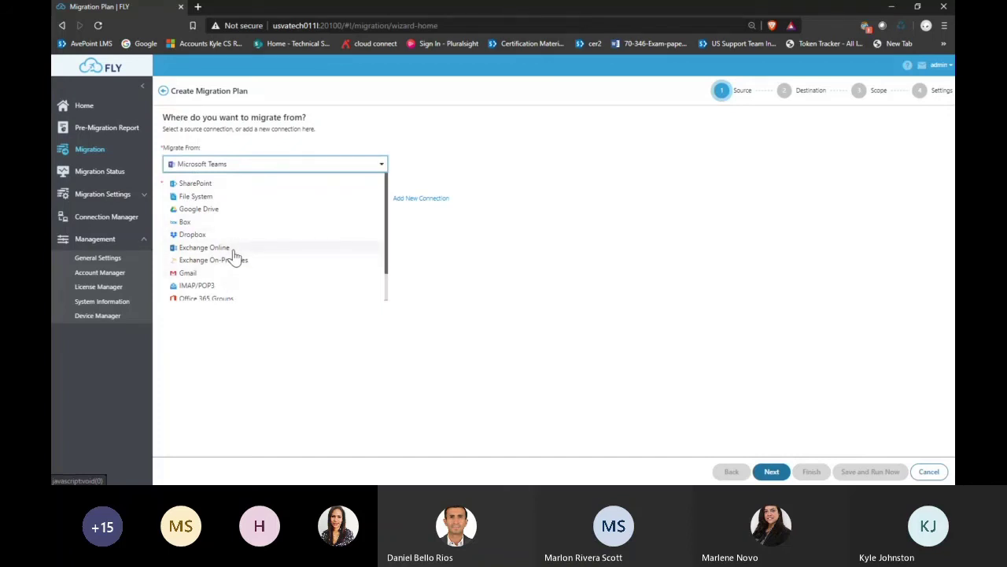
left_click(204, 286)
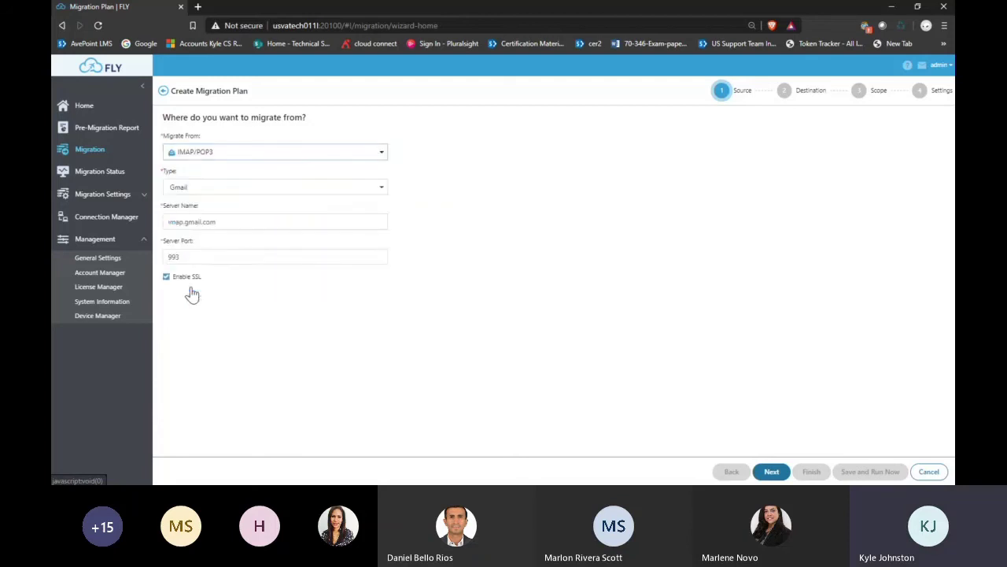
left_click(312, 187)
left_click(312, 198)
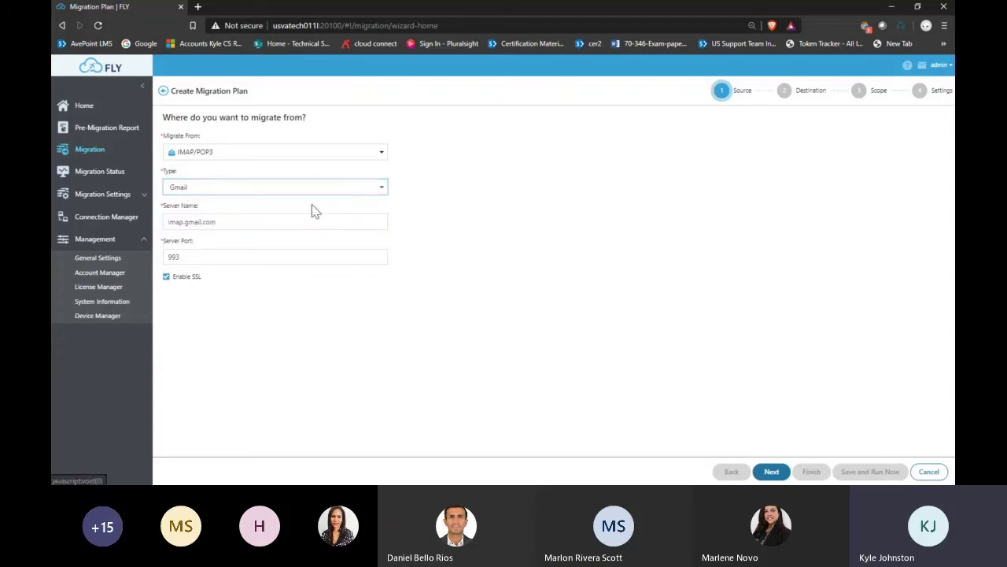
left_click(241, 189)
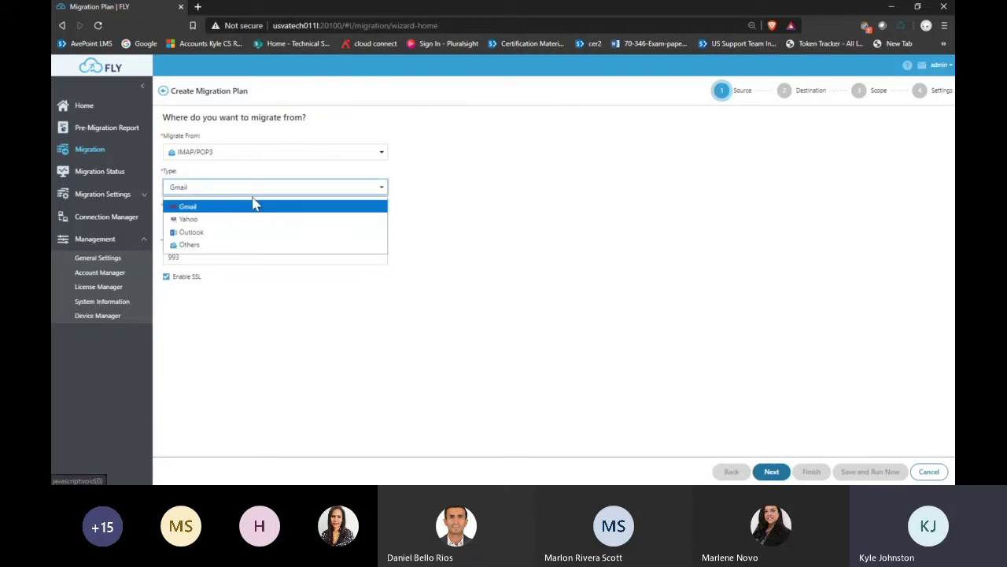
left_click(207, 245)
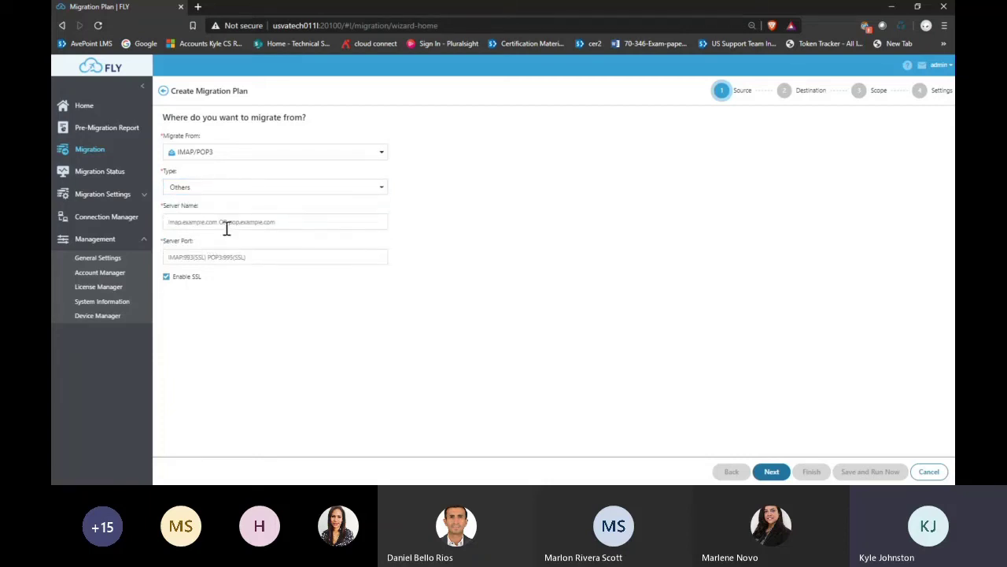
left_click(223, 189)
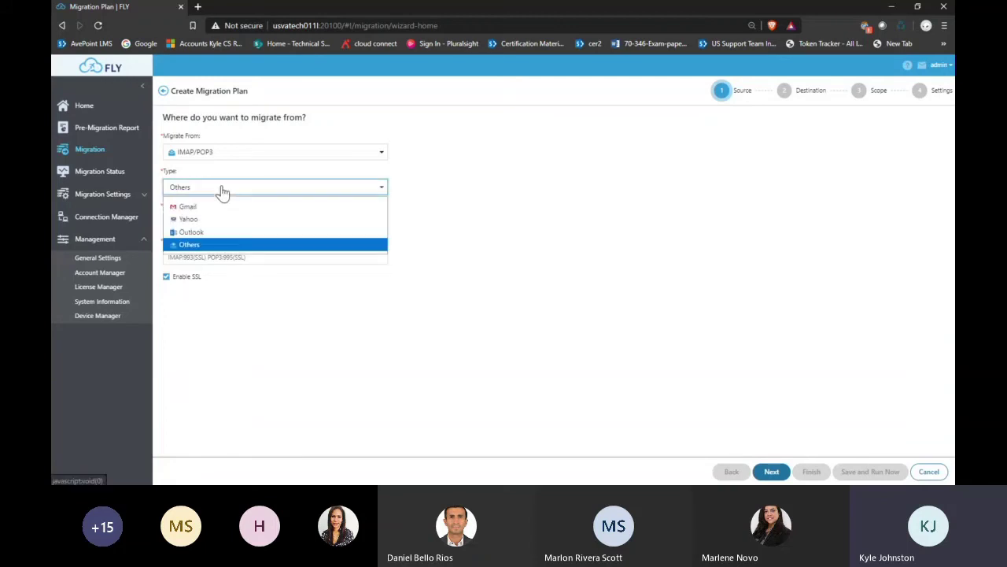
left_click(221, 190)
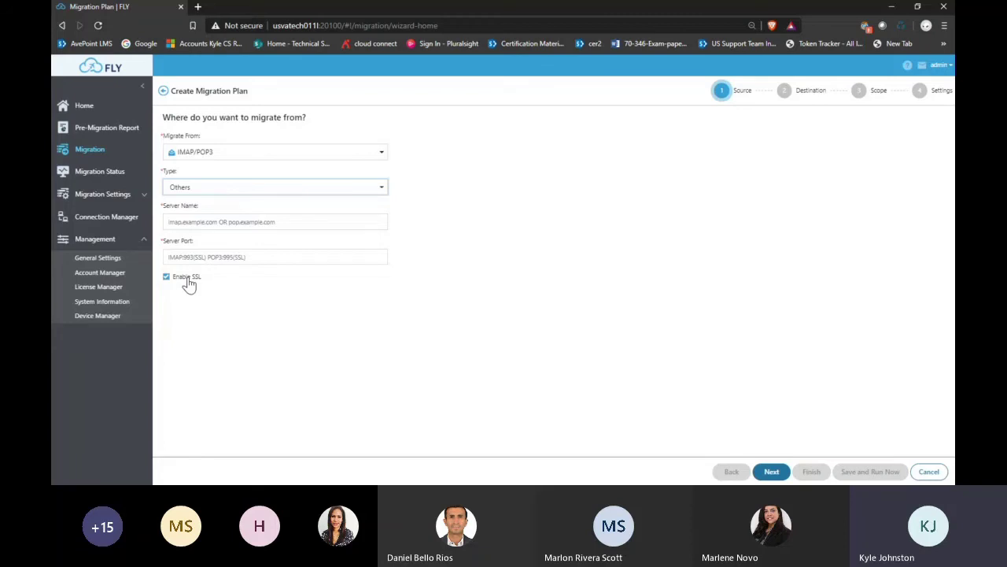
Set the source to Exchange Online with the saved M365x738561 tenant service account, and continue to the destination.
left_click(252, 159)
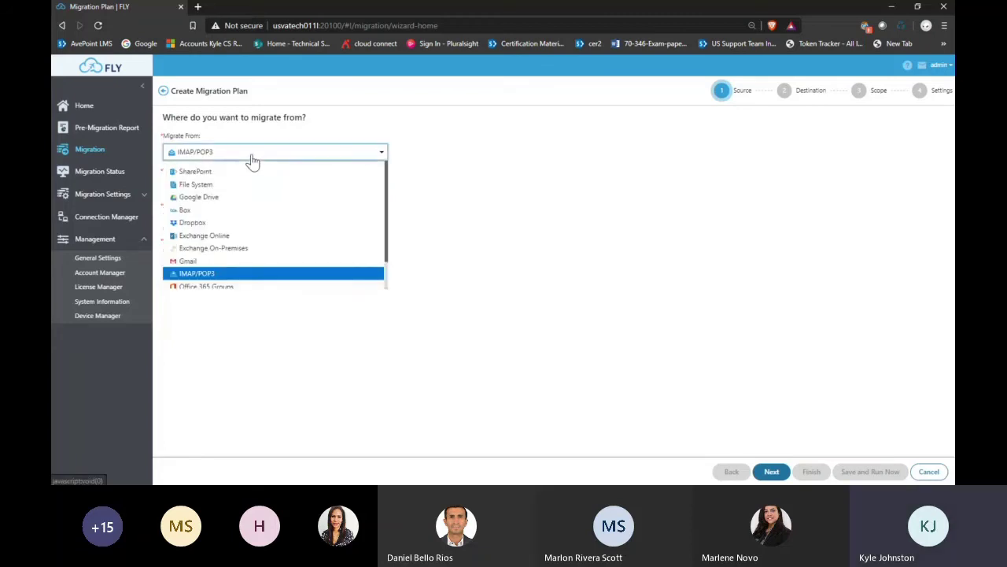
left_click(248, 238)
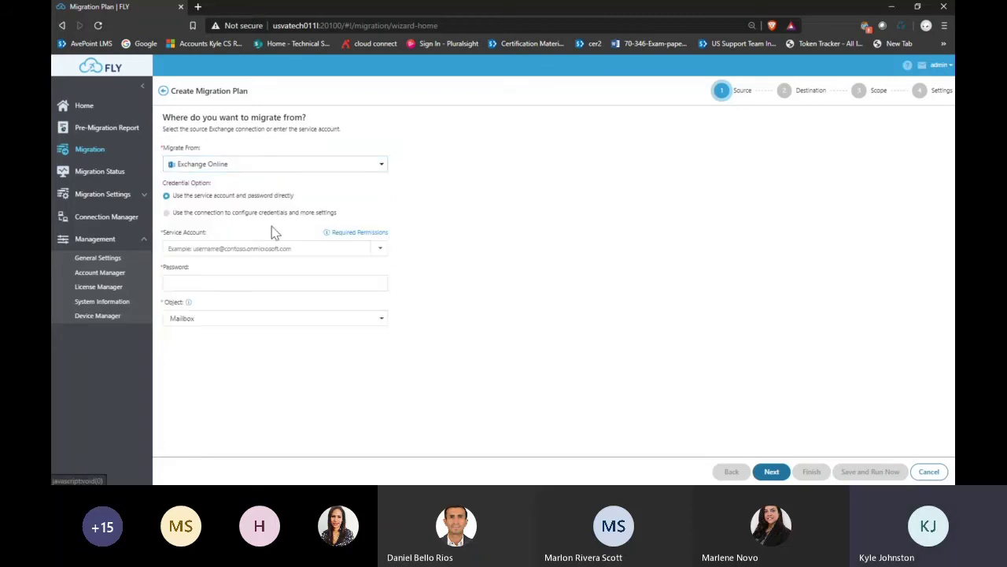
left_click(378, 252)
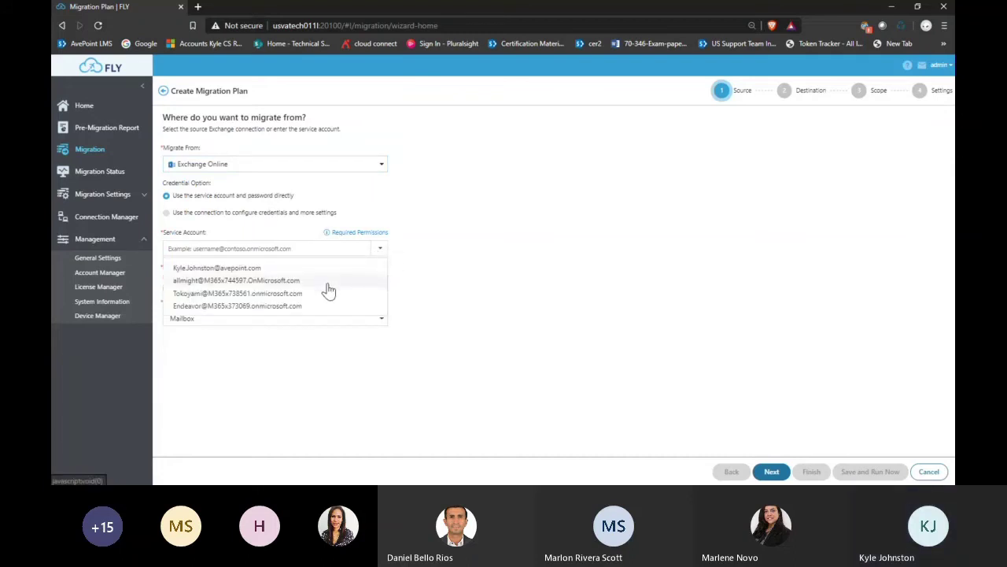
left_click(327, 292)
left_click(771, 471)
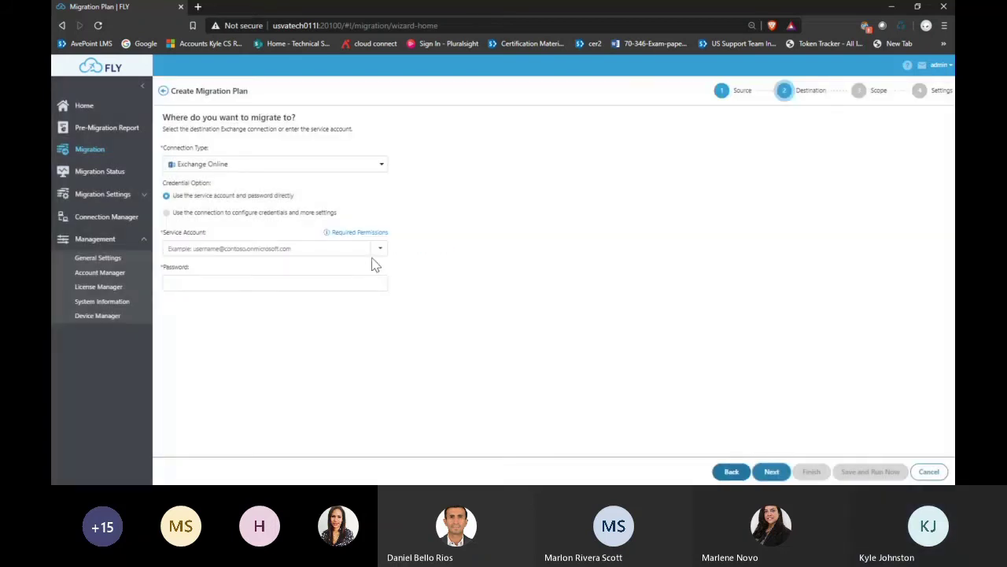
Use the saved M365x373069 tenant service account for the Exchange Online destination, and continue to the scope.
left_click(375, 248)
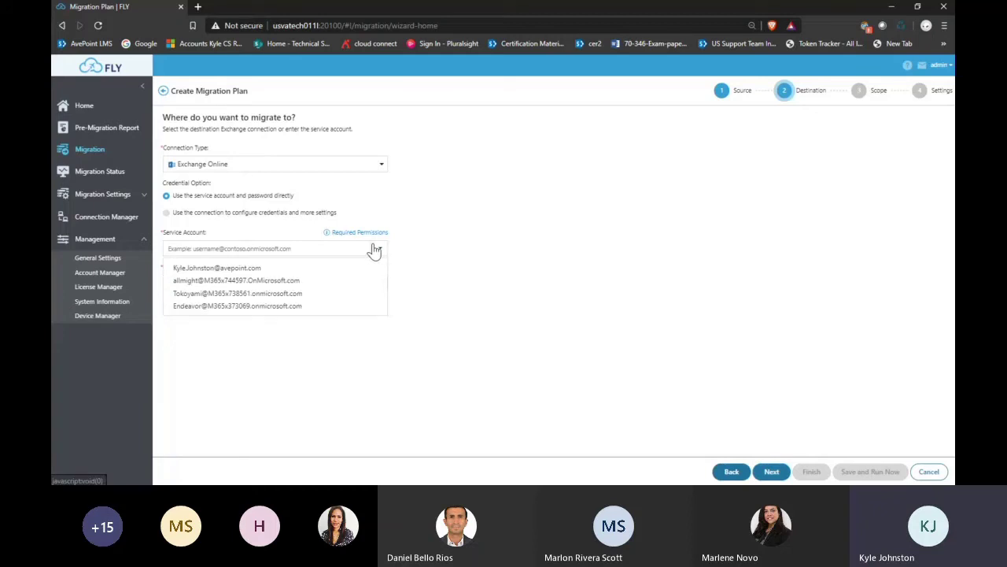
left_click(301, 307)
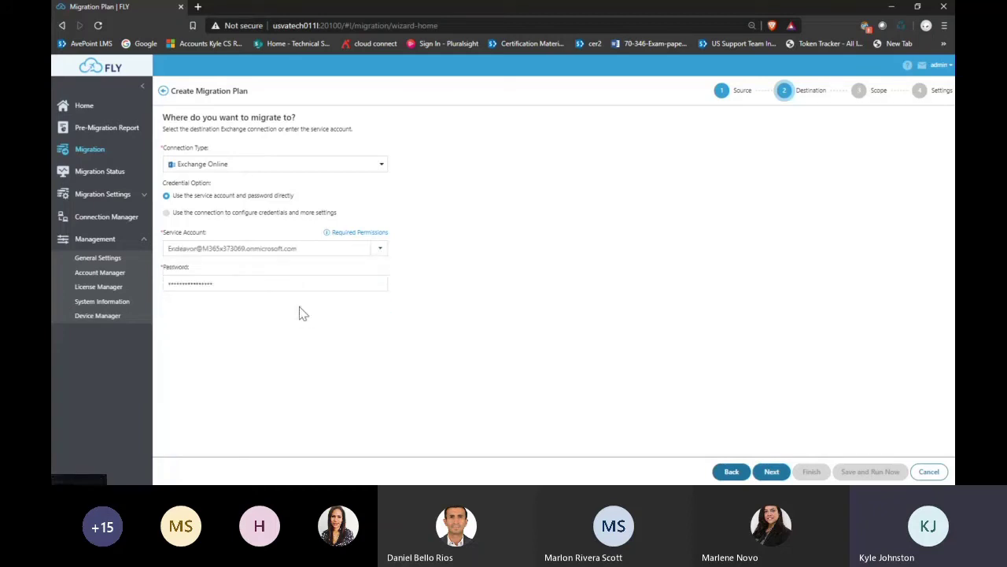
left_click(771, 473)
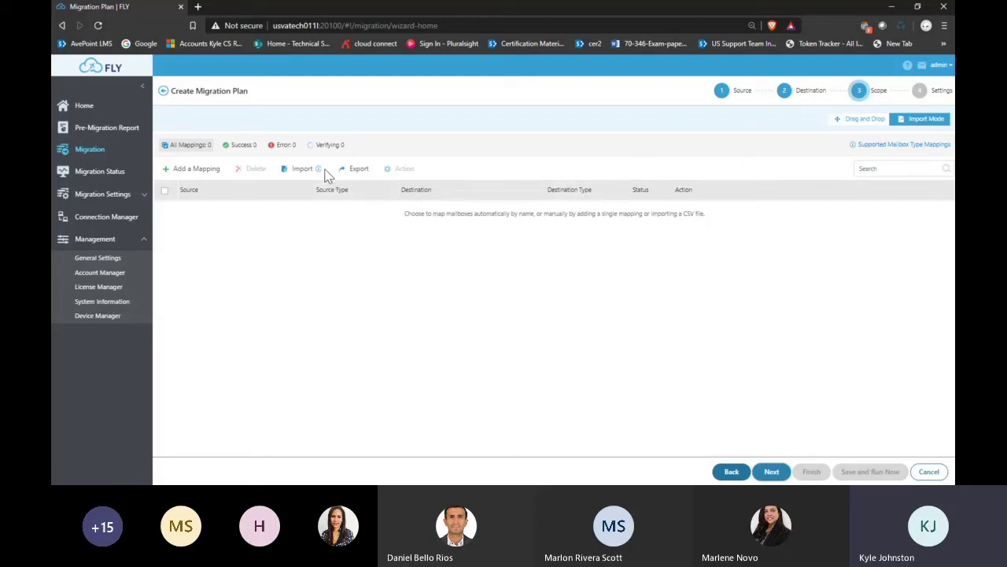
Map the source admin user mailbox to the destination admin user mailbox by hand, review the mapping, and continue to the settings.
left_click(859, 120)
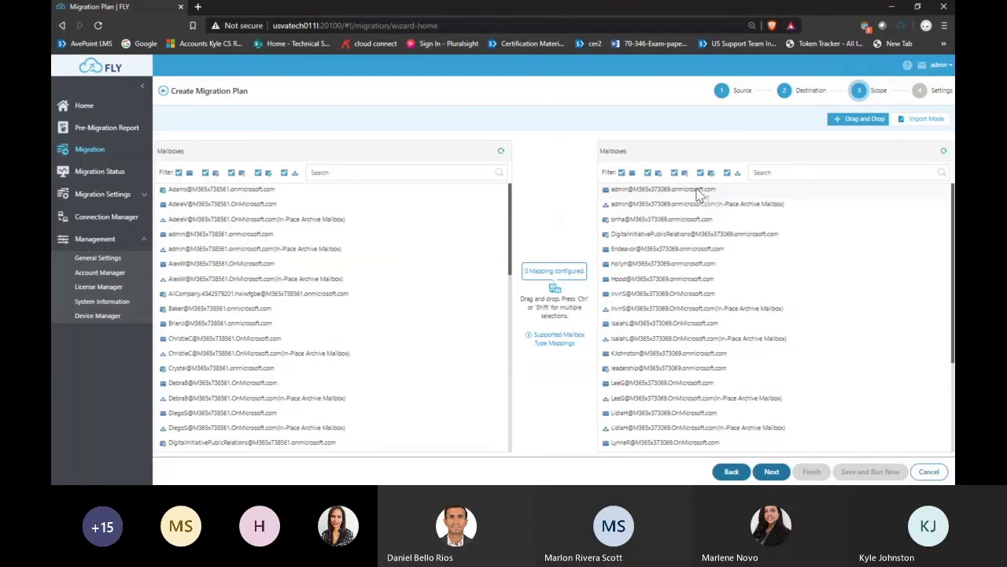
left_click_drag(699, 193, 698, 194)
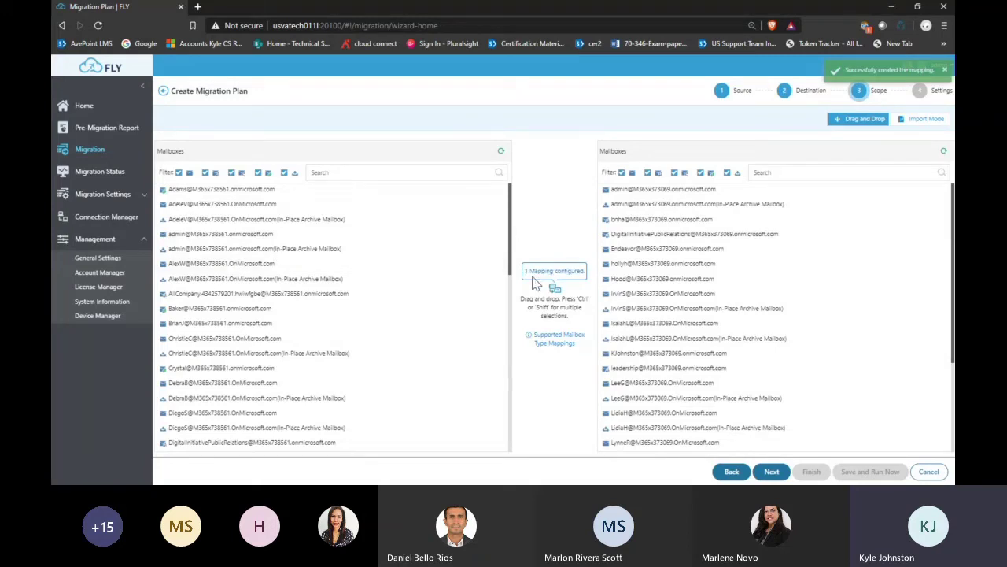
left_click(535, 275)
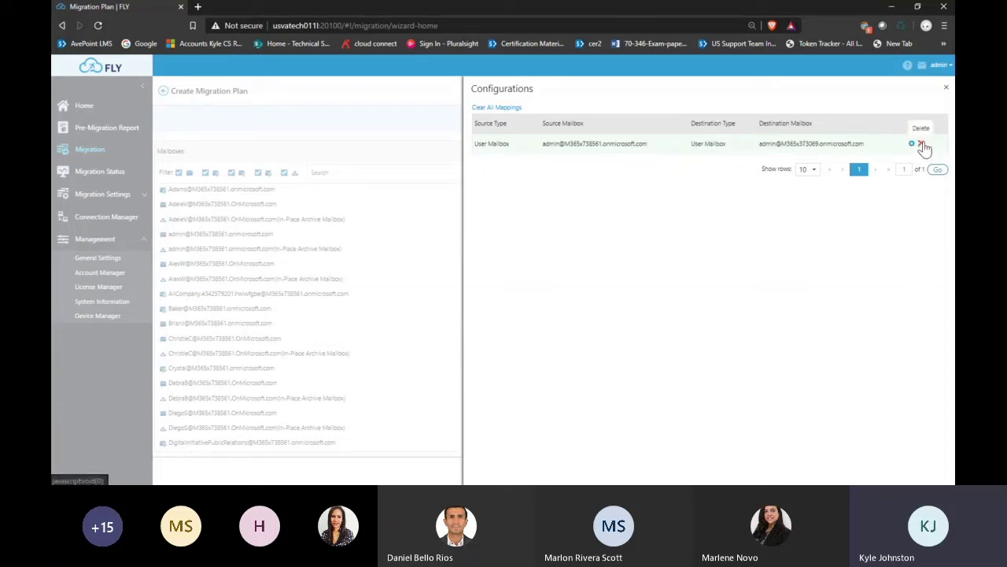
left_click(946, 86)
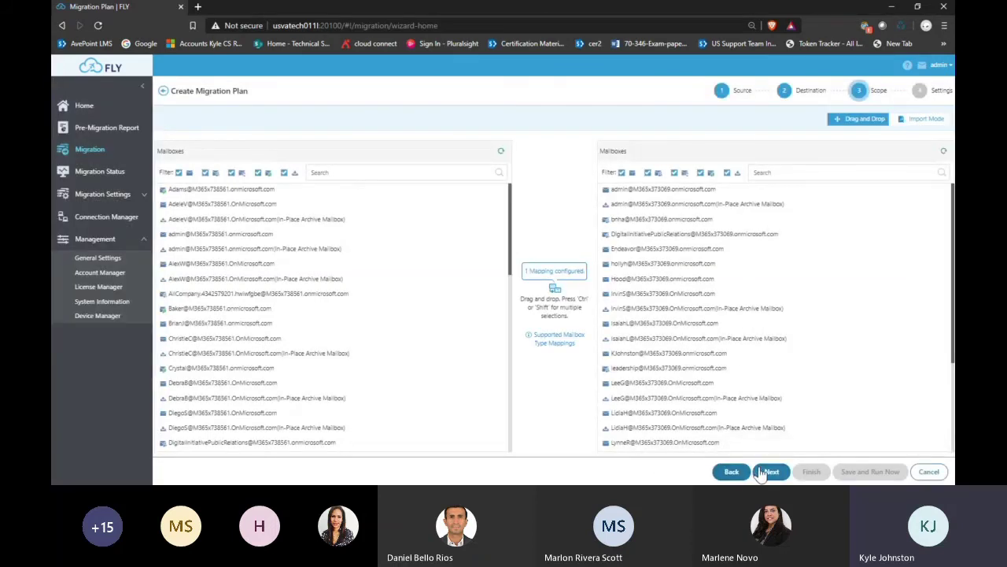
left_click(769, 472)
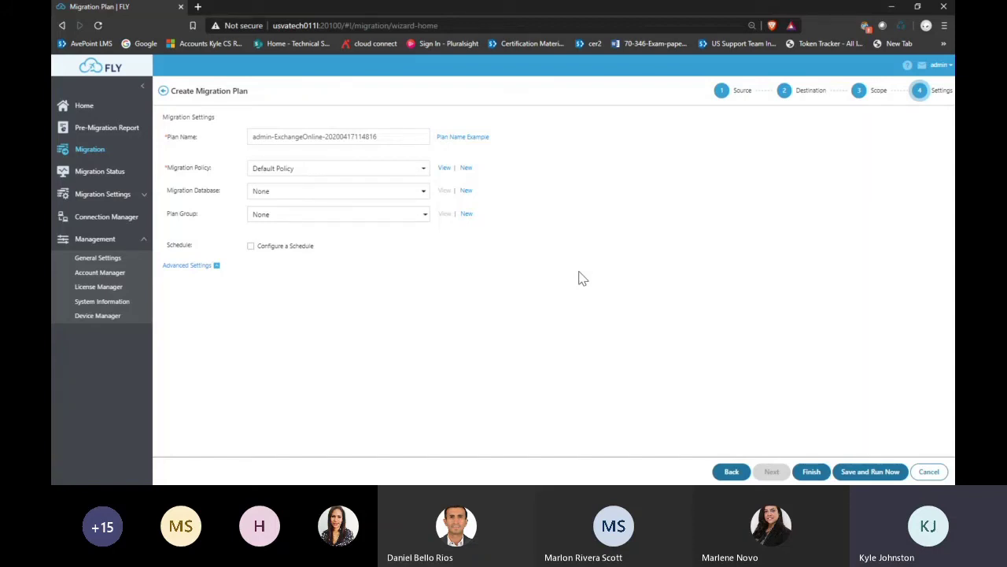
Enable Synchronize Deletion in the advanced settings, then save the Exchange Online plan and run it immediately with the full data set.
left_click(208, 271)
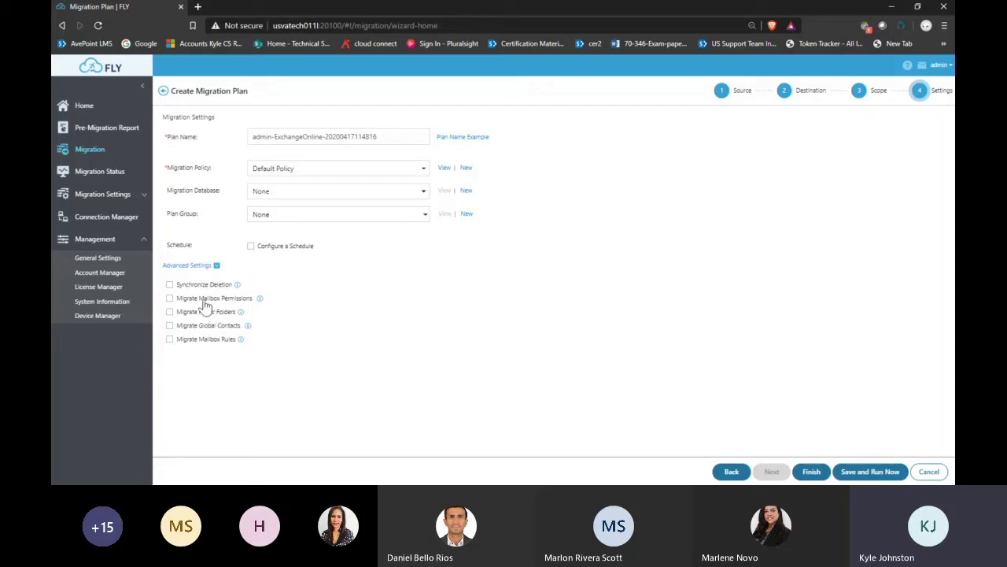
left_click(169, 284)
left_click(856, 474)
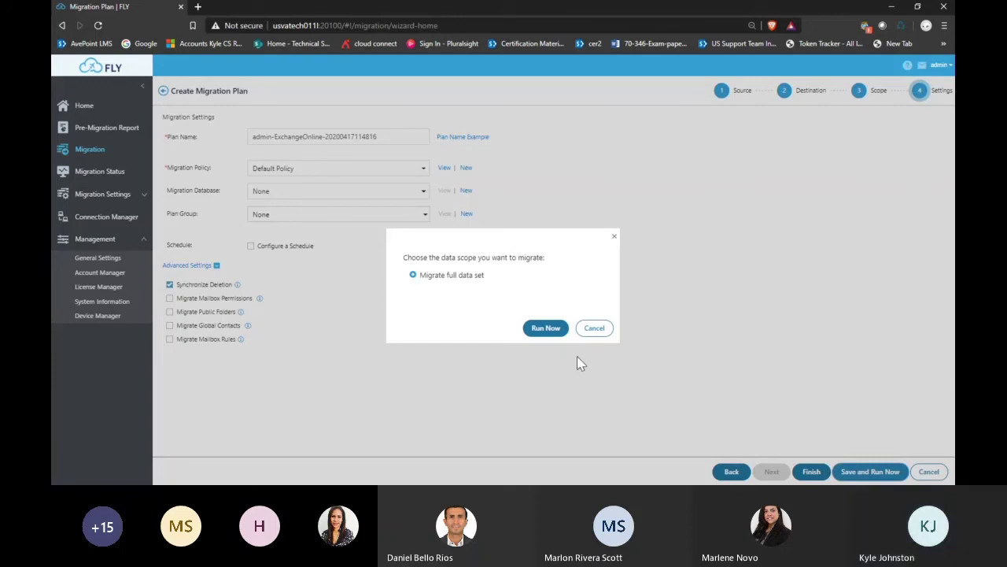
left_click(545, 328)
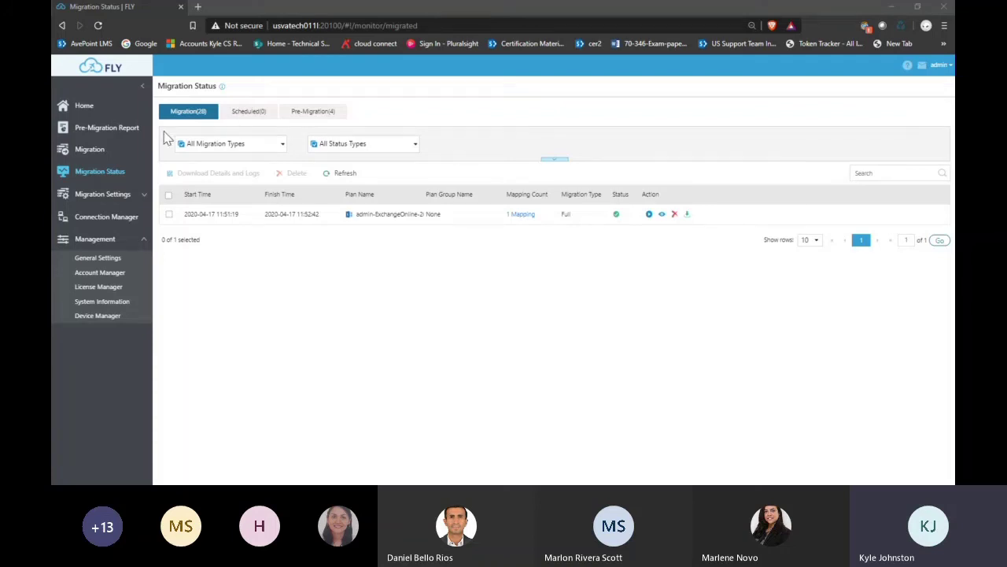
Show the pre-migration report for the Exchange scope to examine its mailbox summary and size ranges.
left_click(118, 131)
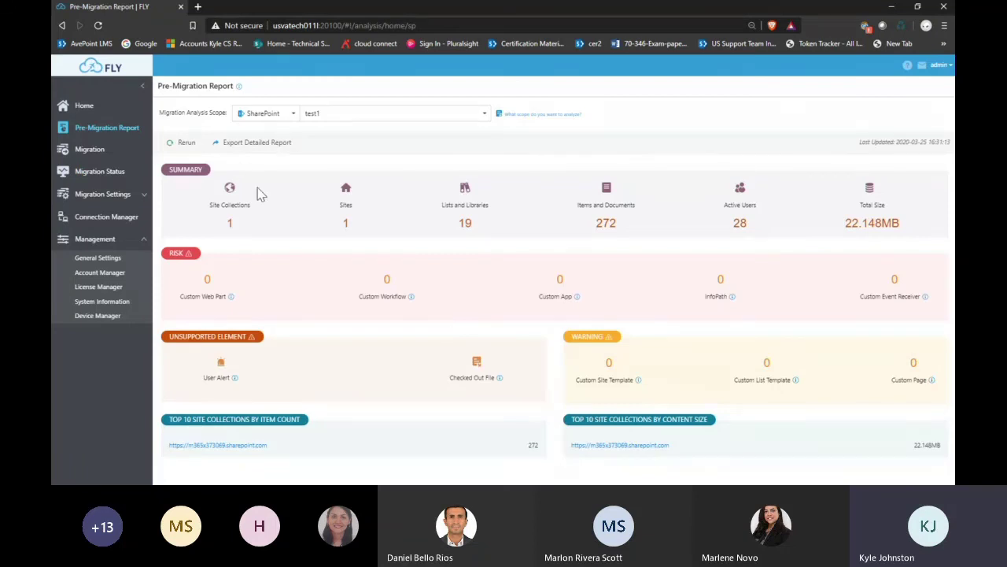
left_click(284, 114)
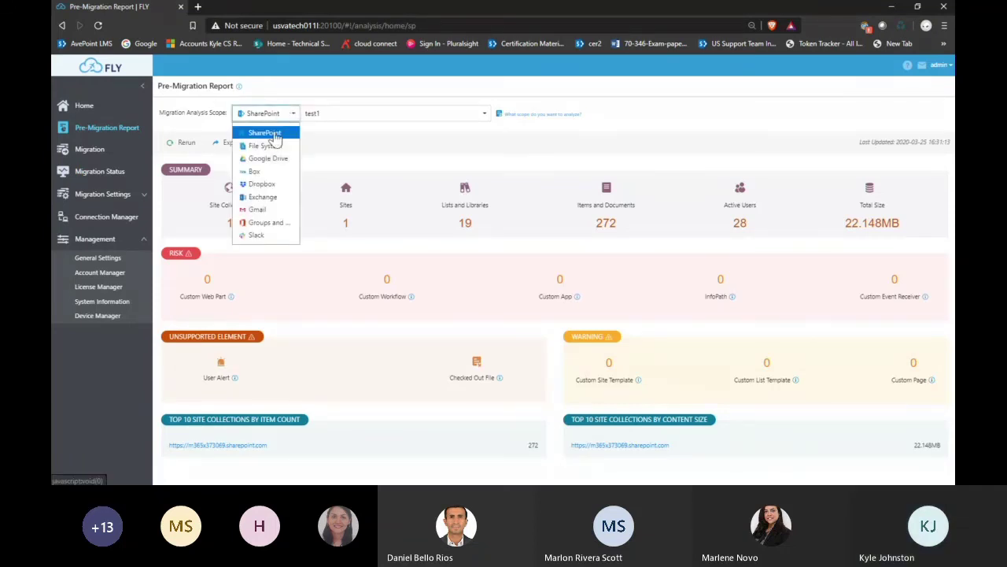
left_click(263, 197)
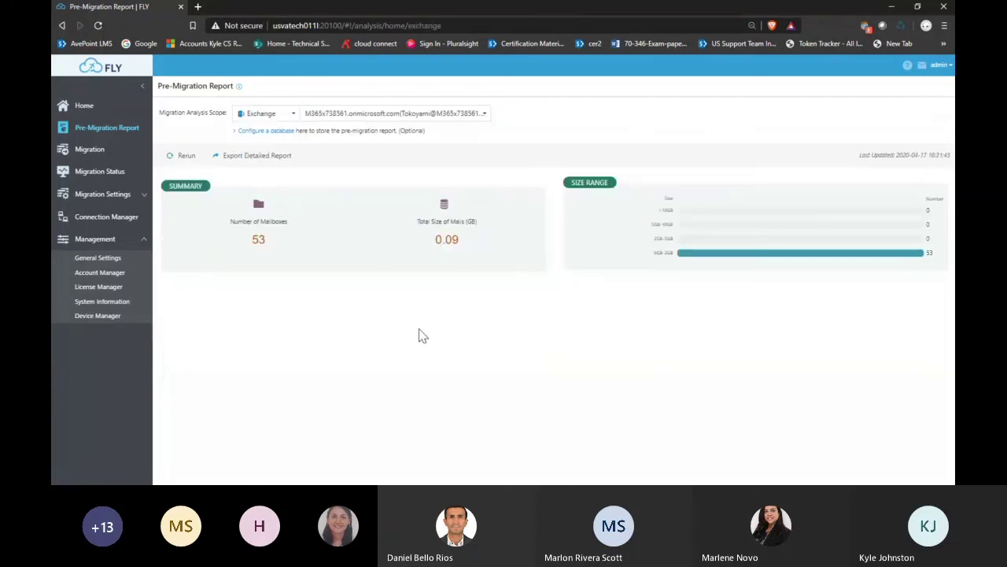